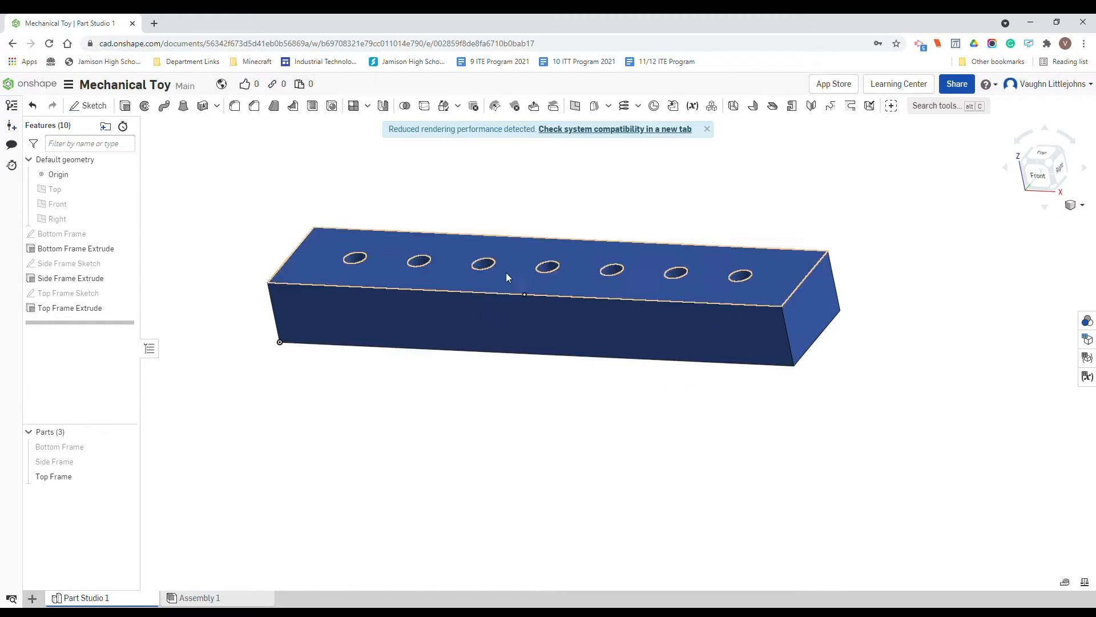
Step: Hide the Side Frame part
right_drag(840, 429, 840, 269)
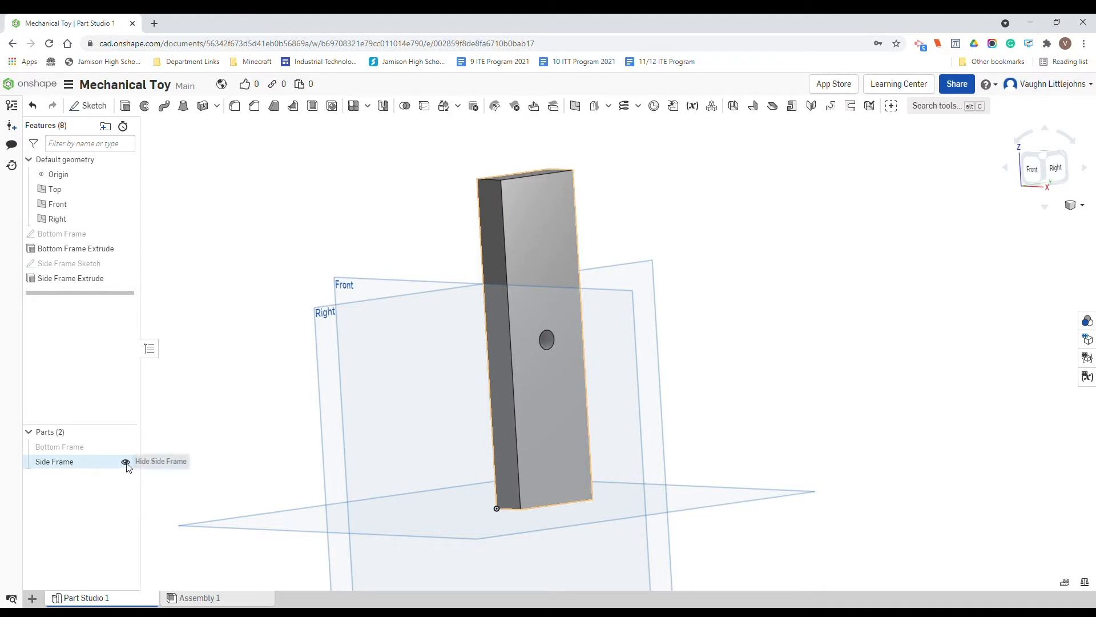
click(125, 462)
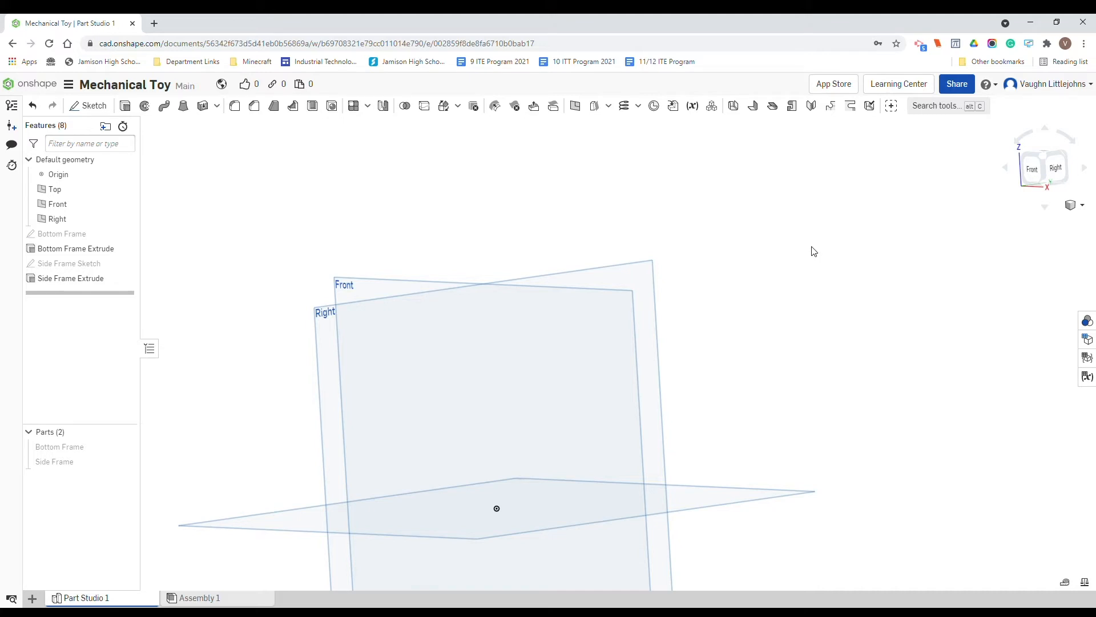
Step: Start a new sketch on the Top plane and name it "Top Frame Sketch"
right_drag(814, 251, 818, 306)
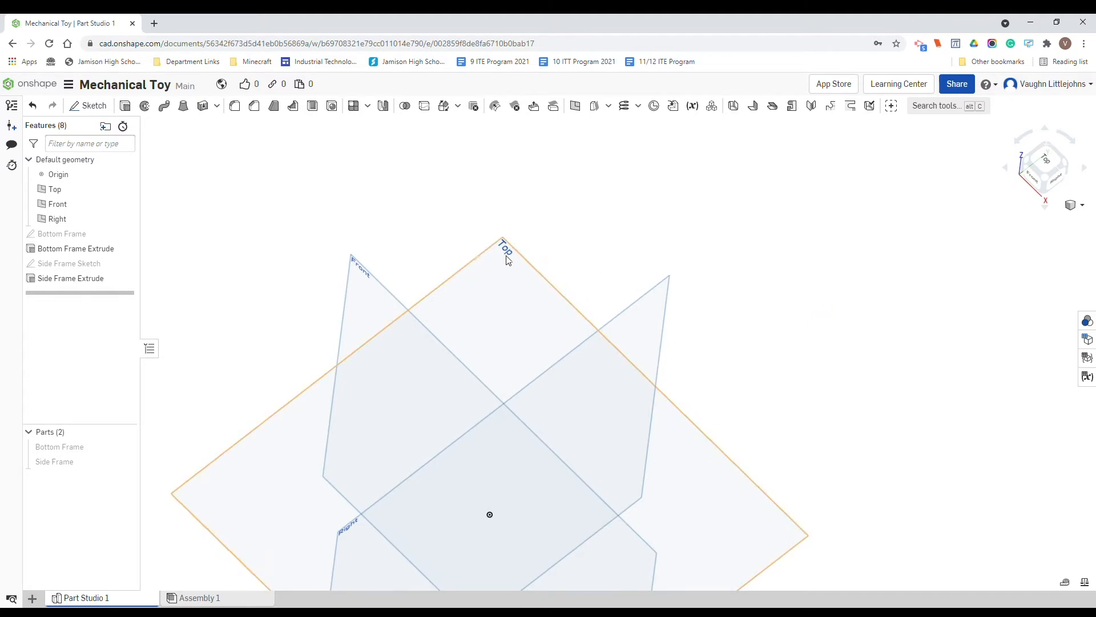
click(1052, 165)
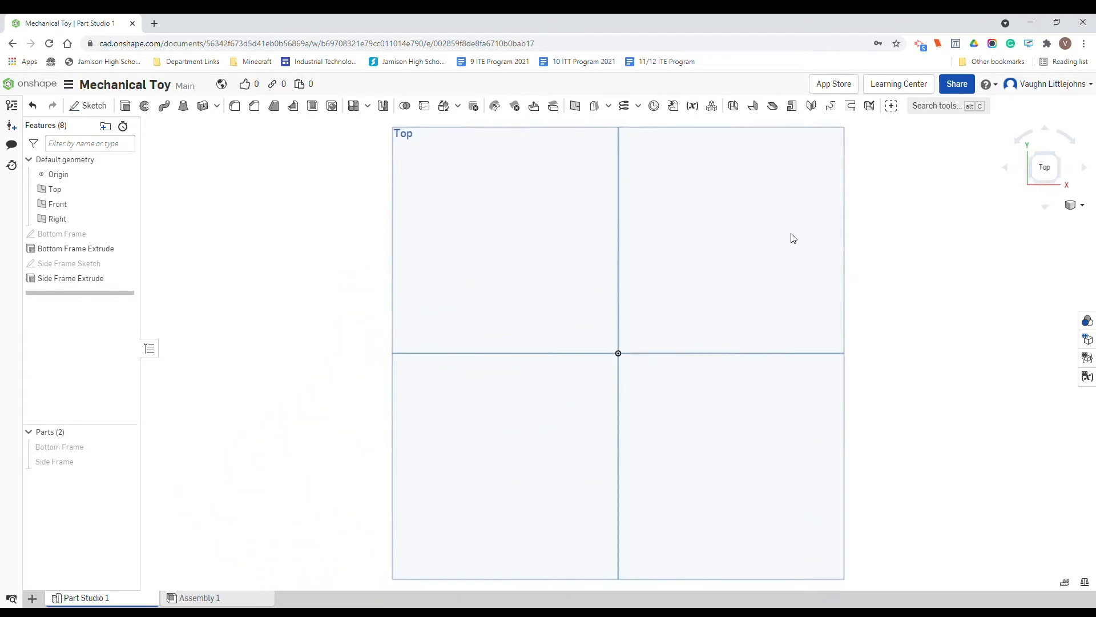
click(88, 106)
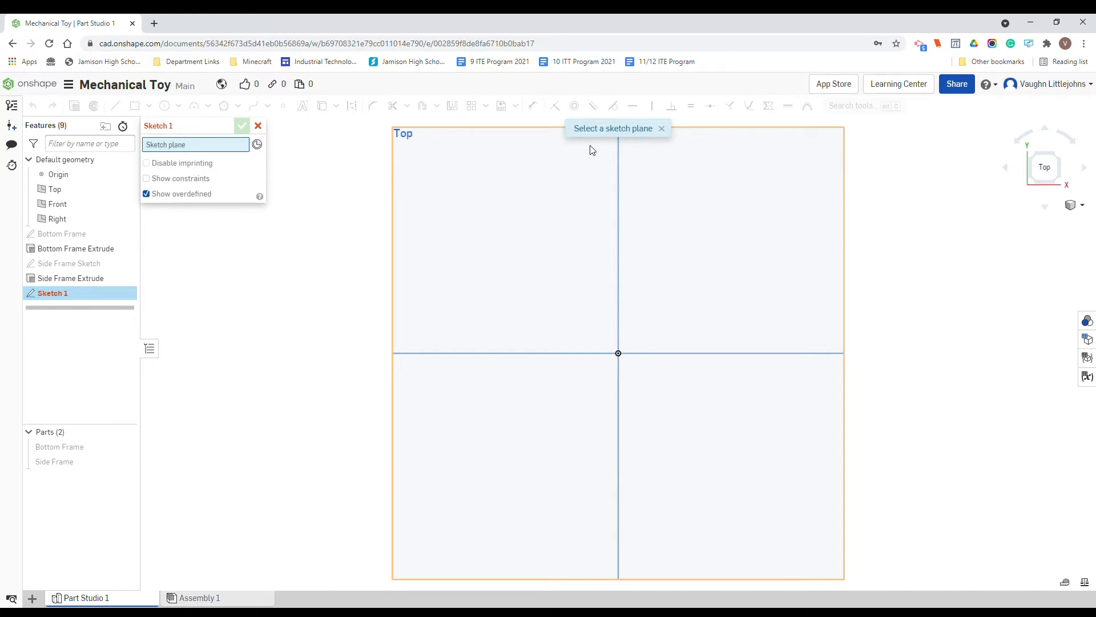
click(460, 212)
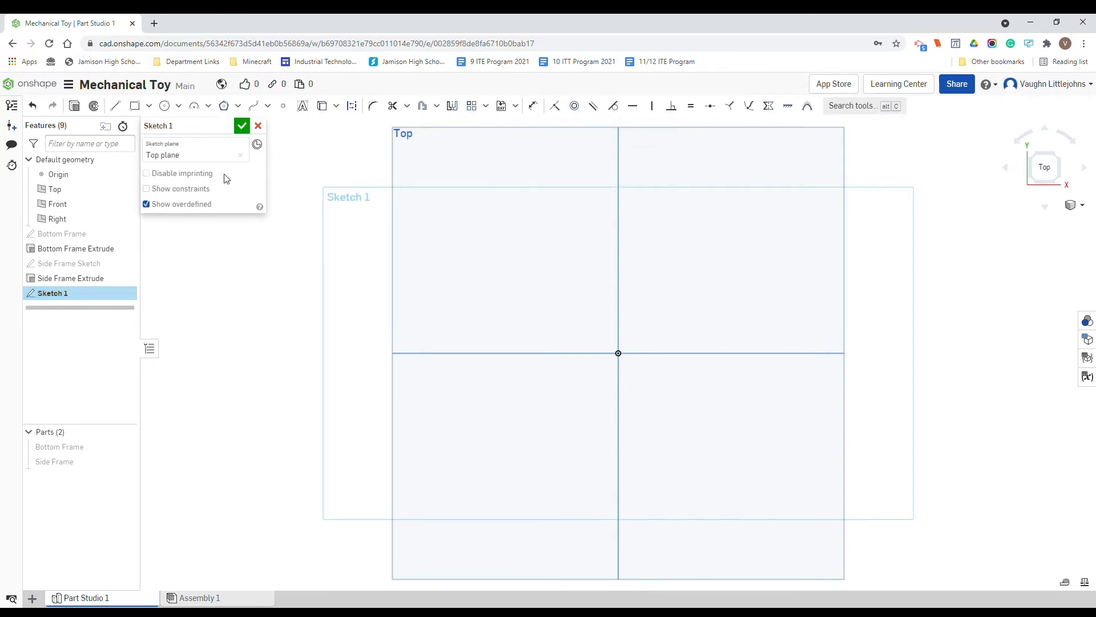
click(227, 126)
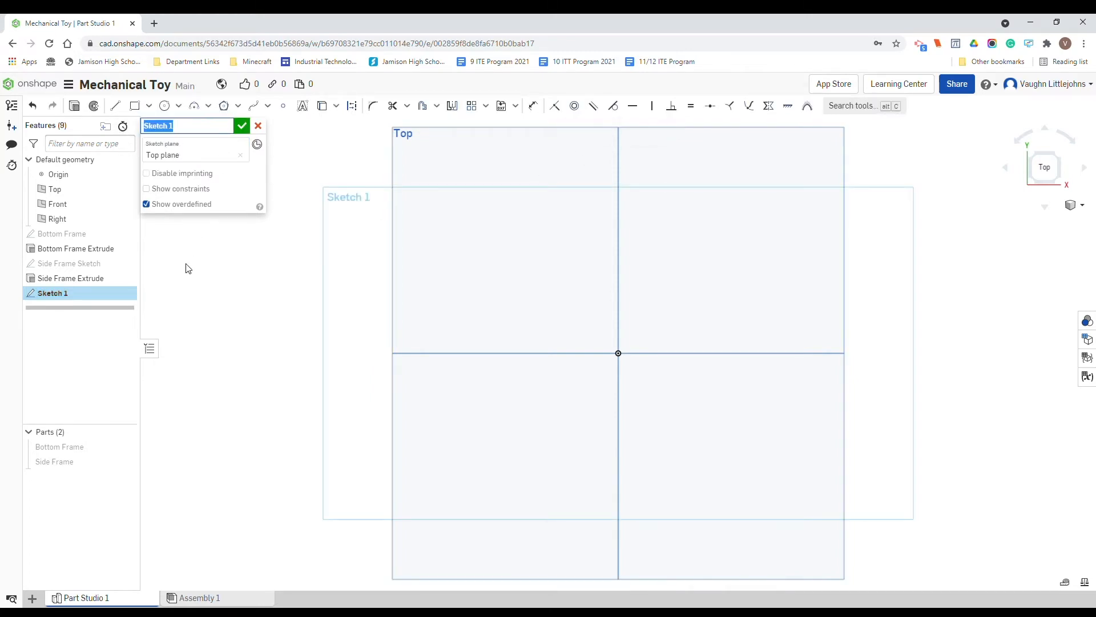
text(To)
text(p Frame Ske)
Step: Sketch a corner rectangle from the origin, 160 mm long and 32 mm high
click(135, 106)
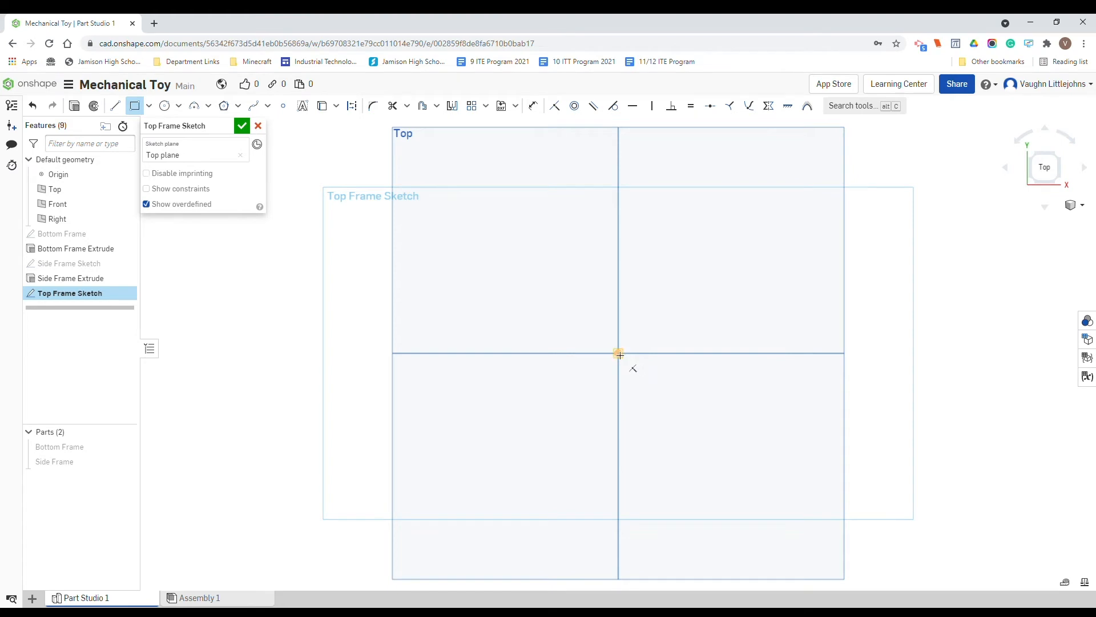
click(619, 354)
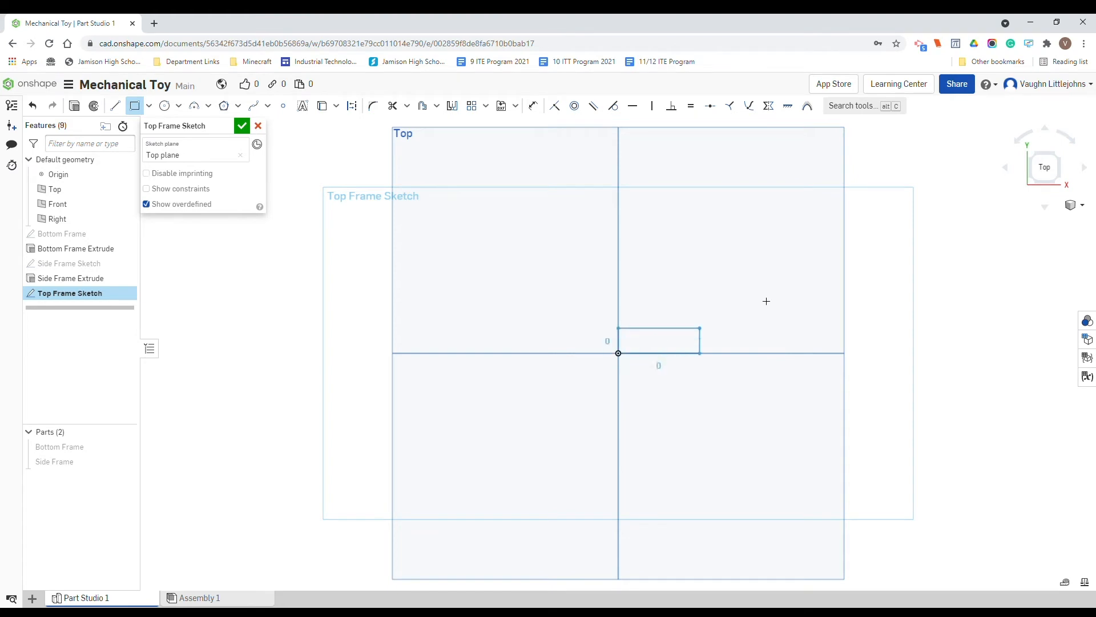
click(931, 249)
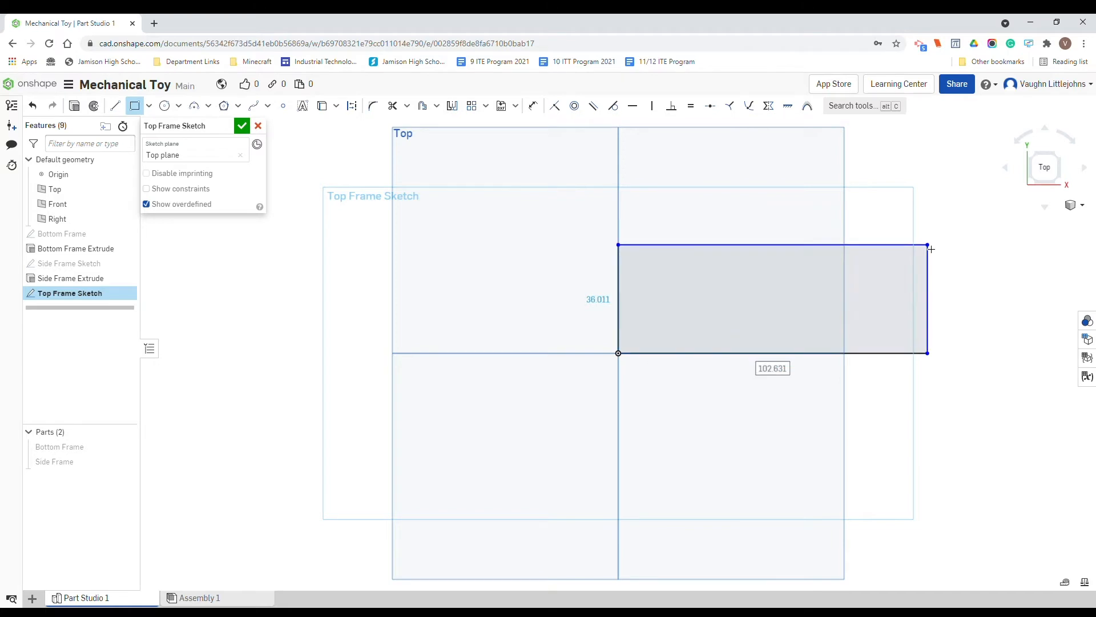
double_click(783, 372)
text(160)
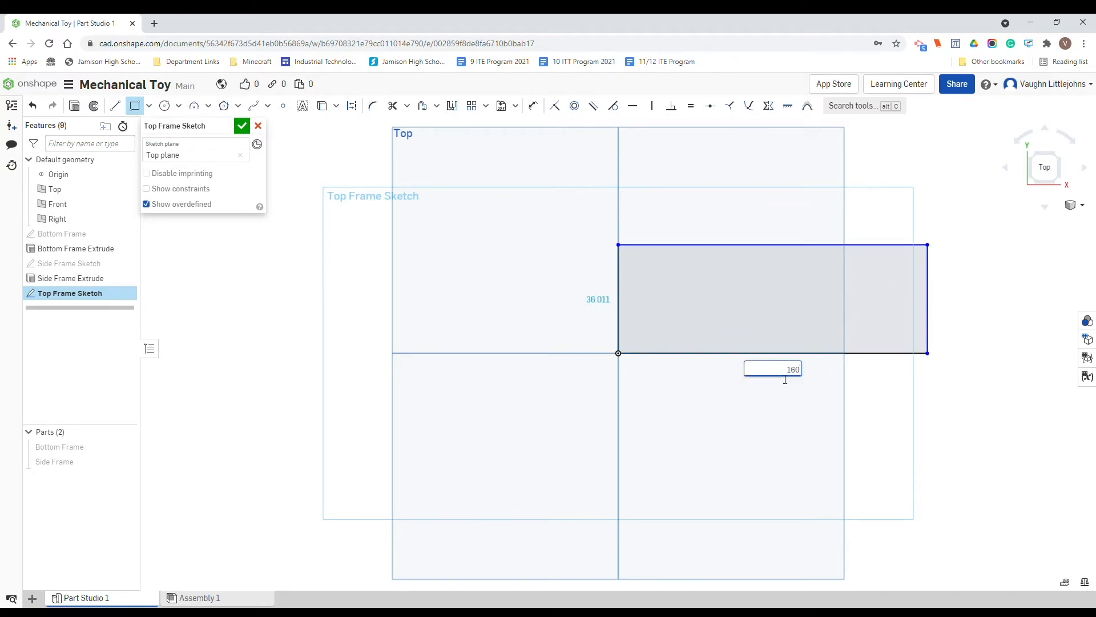
key(Return)
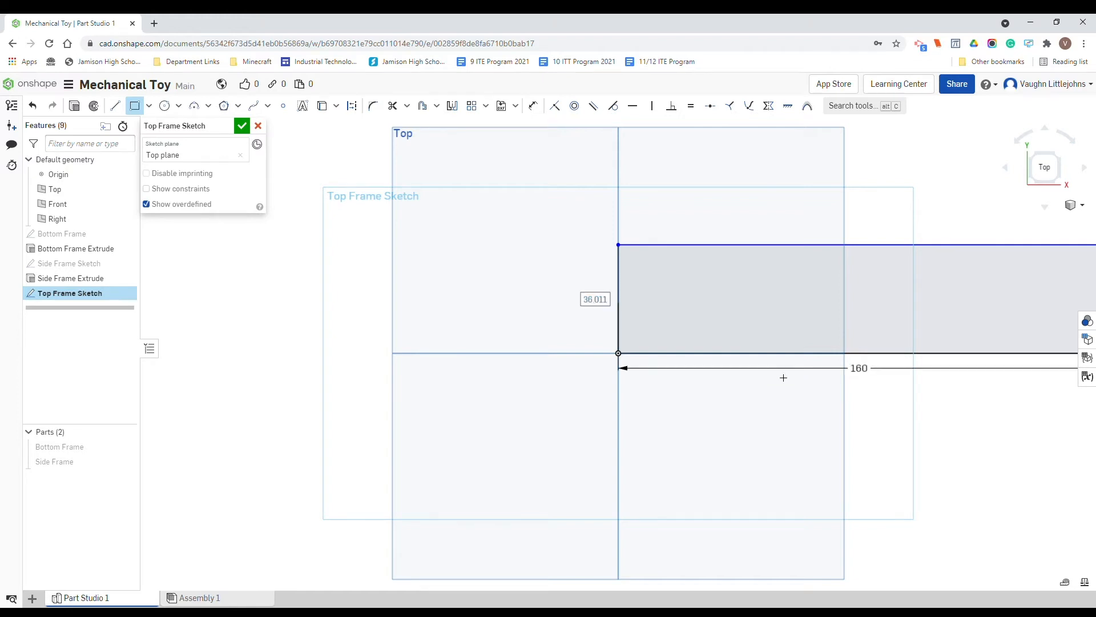
text(32)
key(Return)
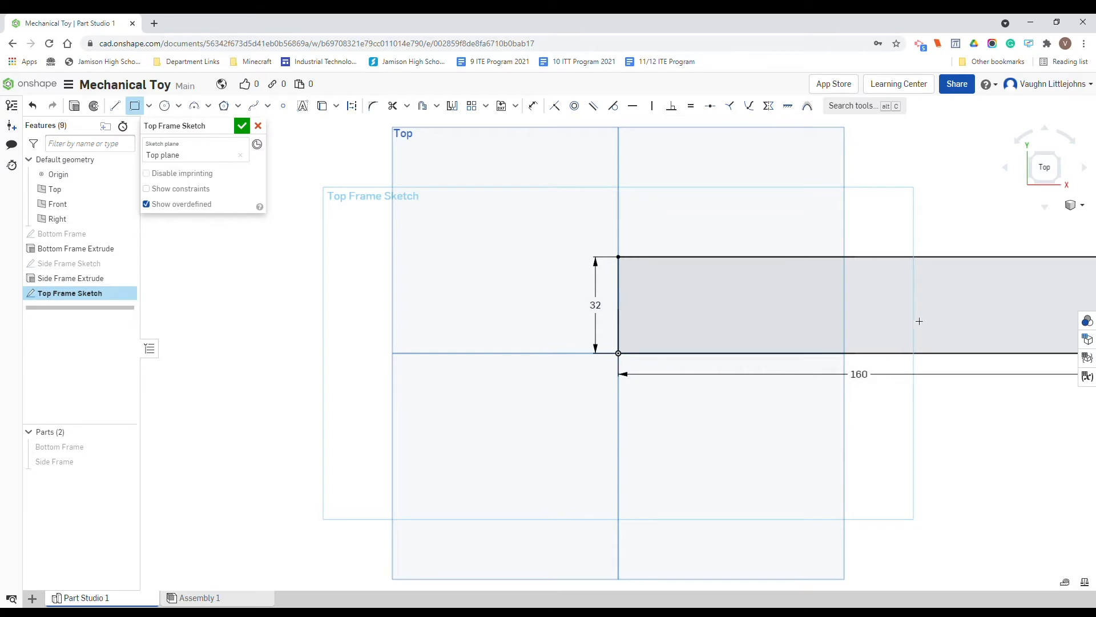
Step: Draw a horizontal construction line between the midpoints of the rectangle's two short sides
scroll(919, 321, down, 1)
middle_drag(913, 292, 731, 293)
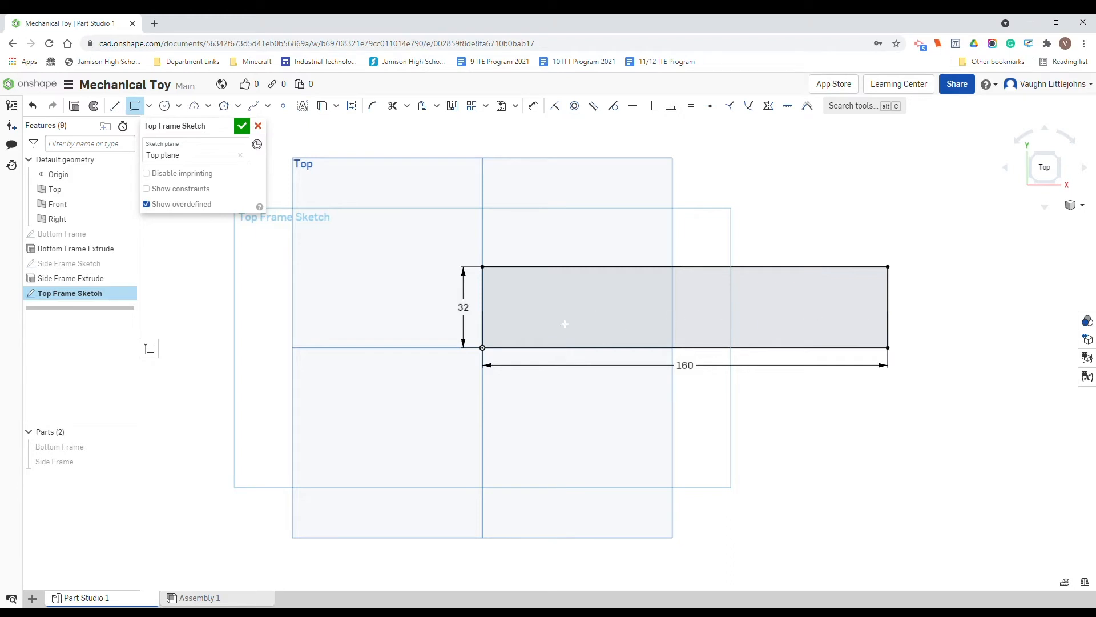
click(117, 109)
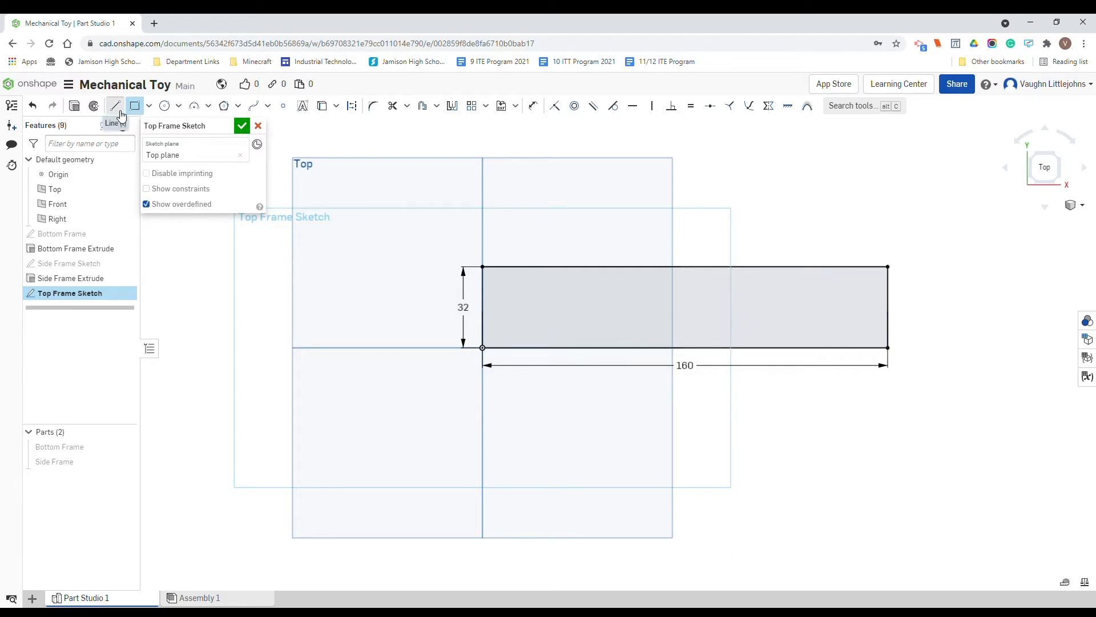
click(359, 113)
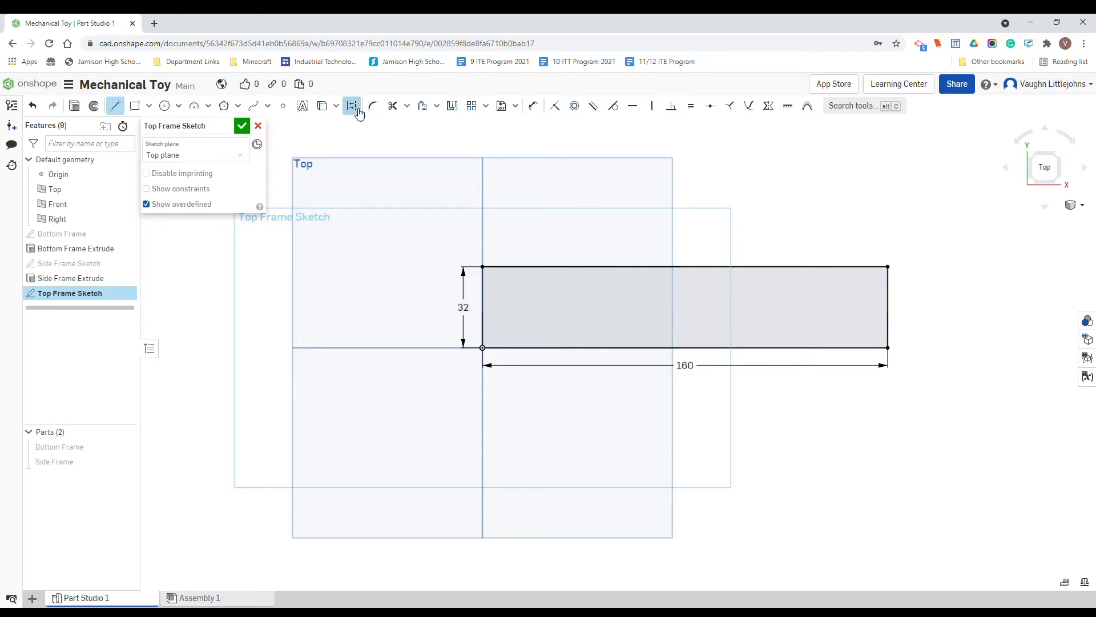
click(485, 310)
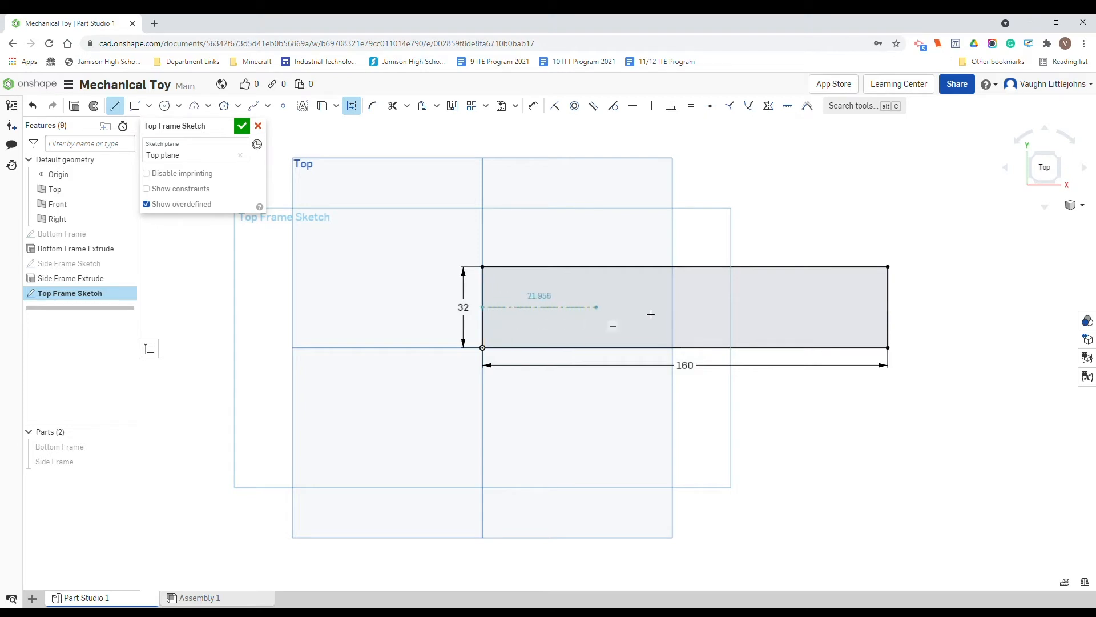
click(892, 310)
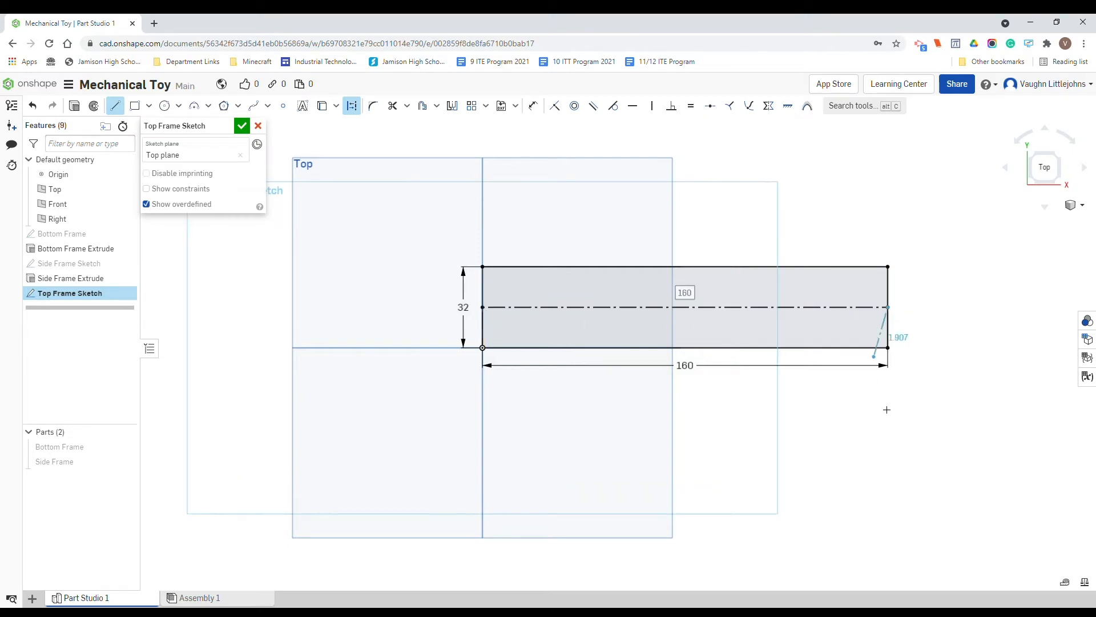
key(Escape)
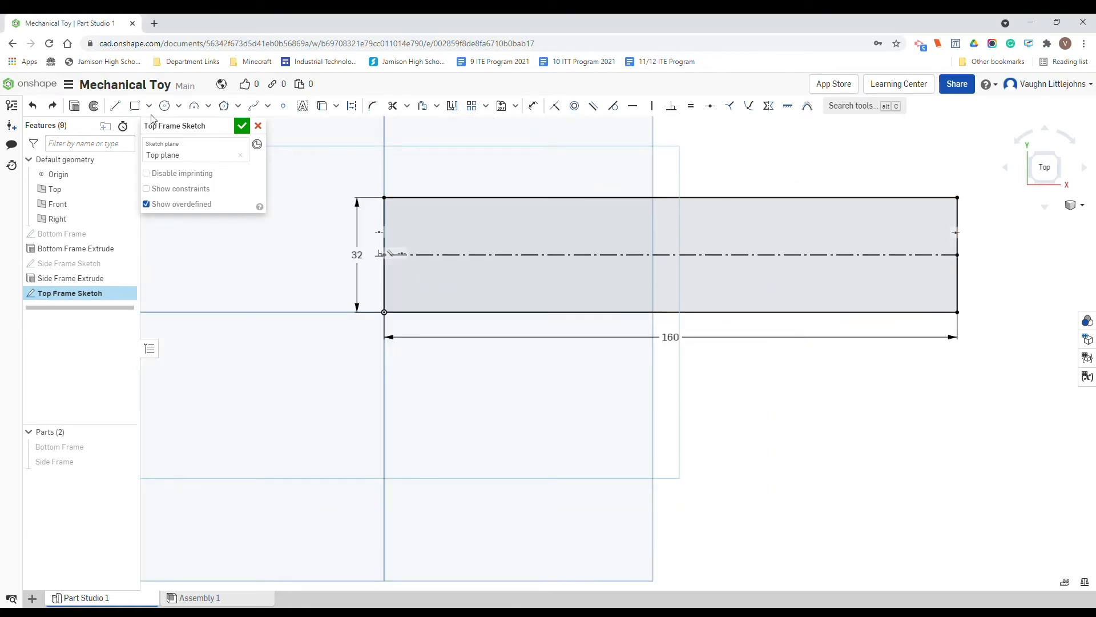
Step: Add a 20 mm construction line along the centre line, starting near the rectangle's left short side, to locate the first hole
click(116, 108)
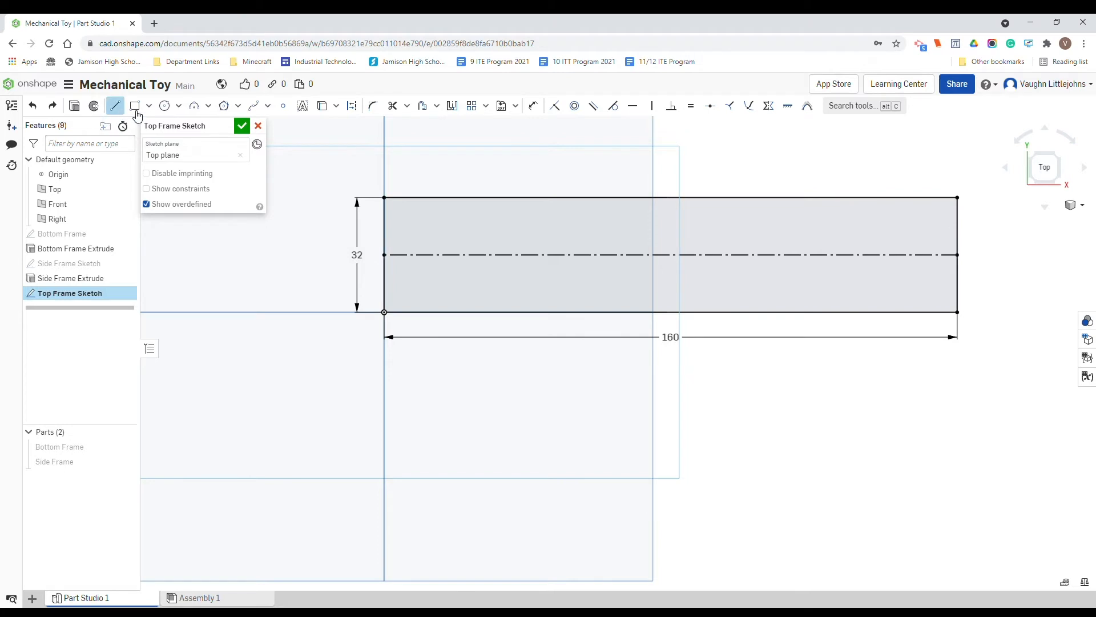
click(352, 105)
click(400, 257)
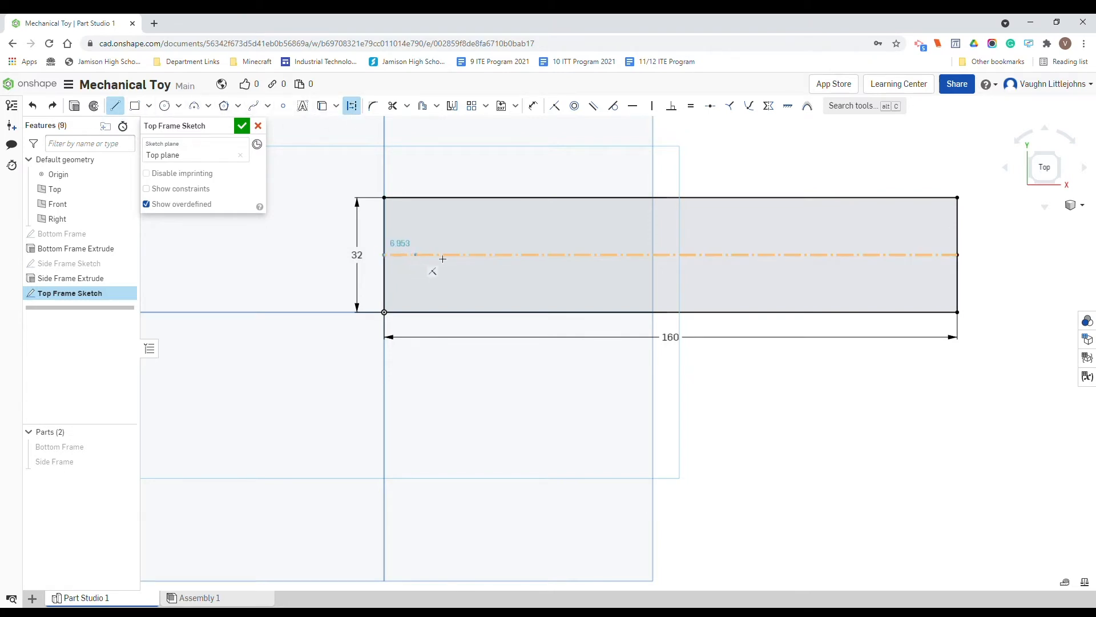
click(476, 255)
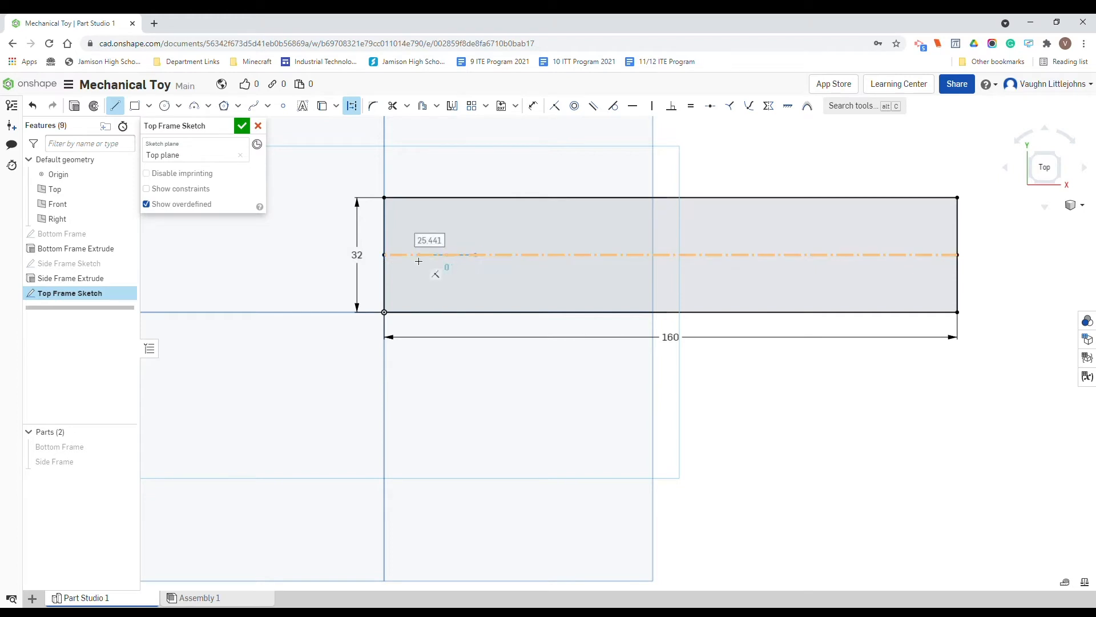
text(1)
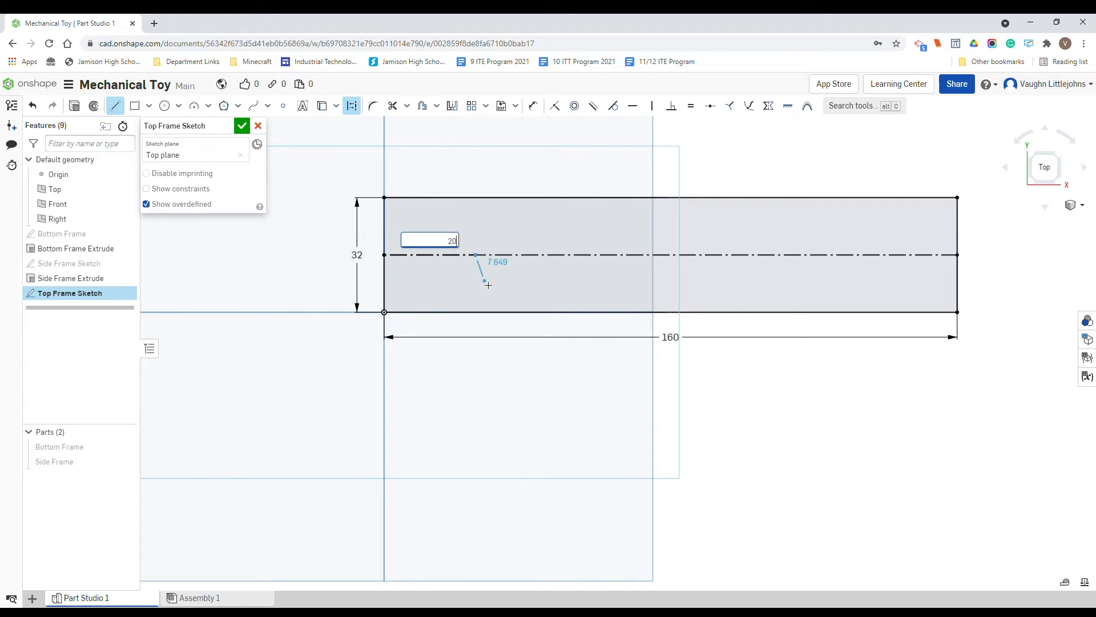
key(Return)
key(Escape)
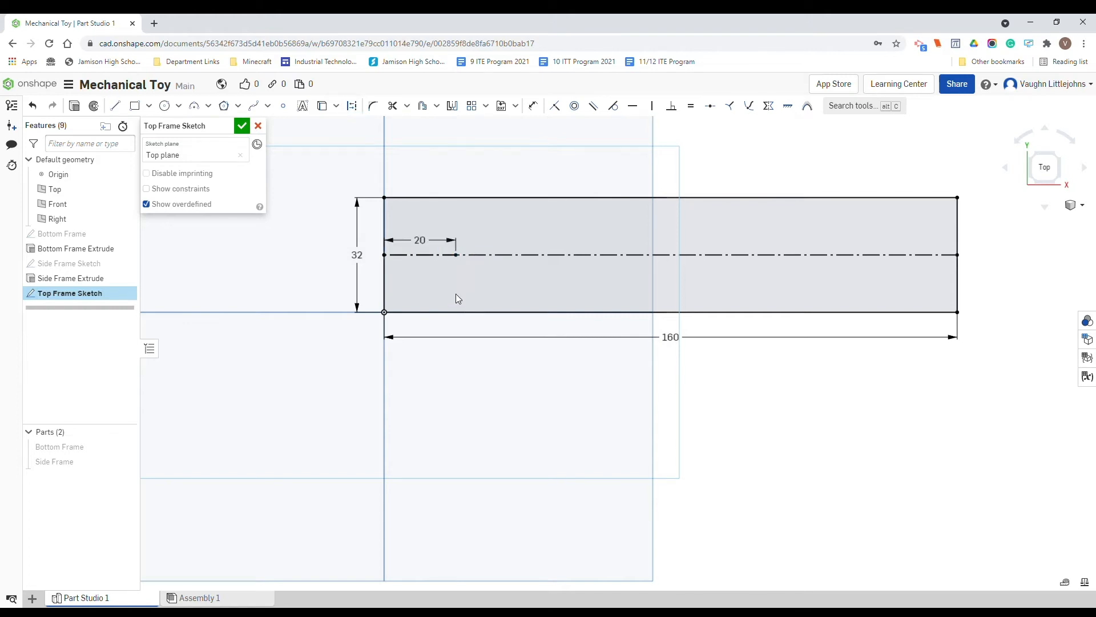
drag(455, 254, 485, 255)
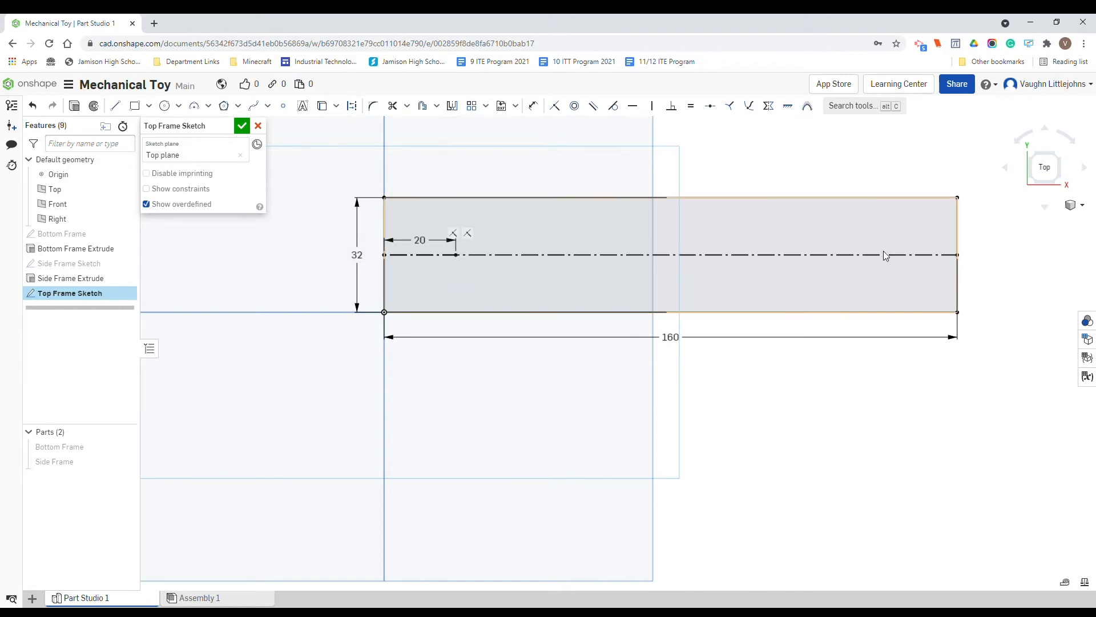
Step: Sketch a 6.5 mm diameter circle centred on the end point of the 20 mm construction line
click(166, 107)
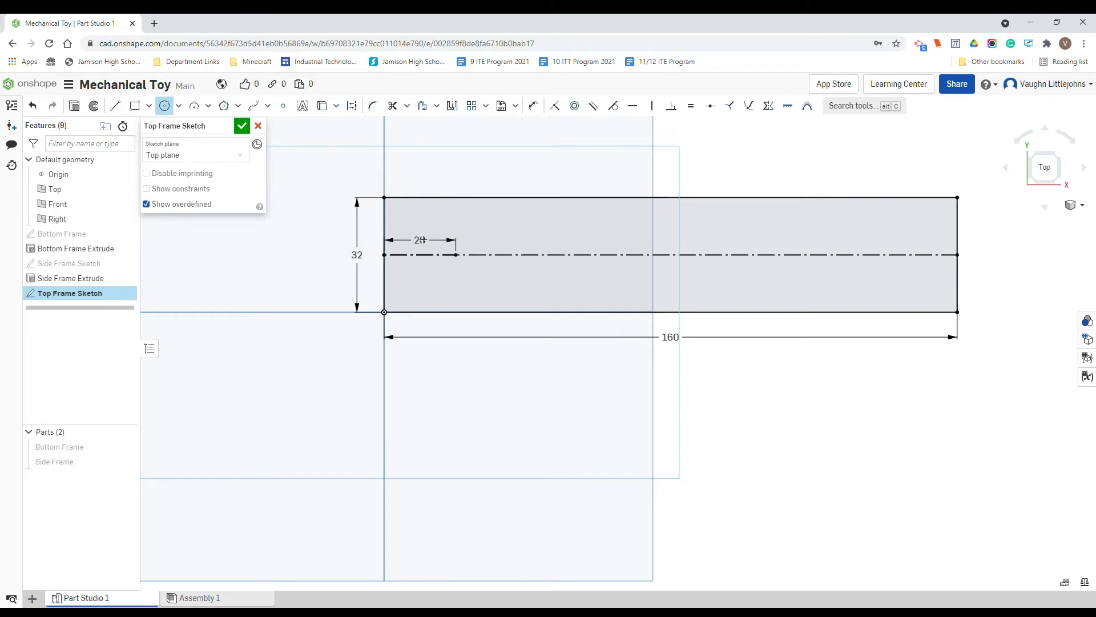
scroll(464, 260, up, 4)
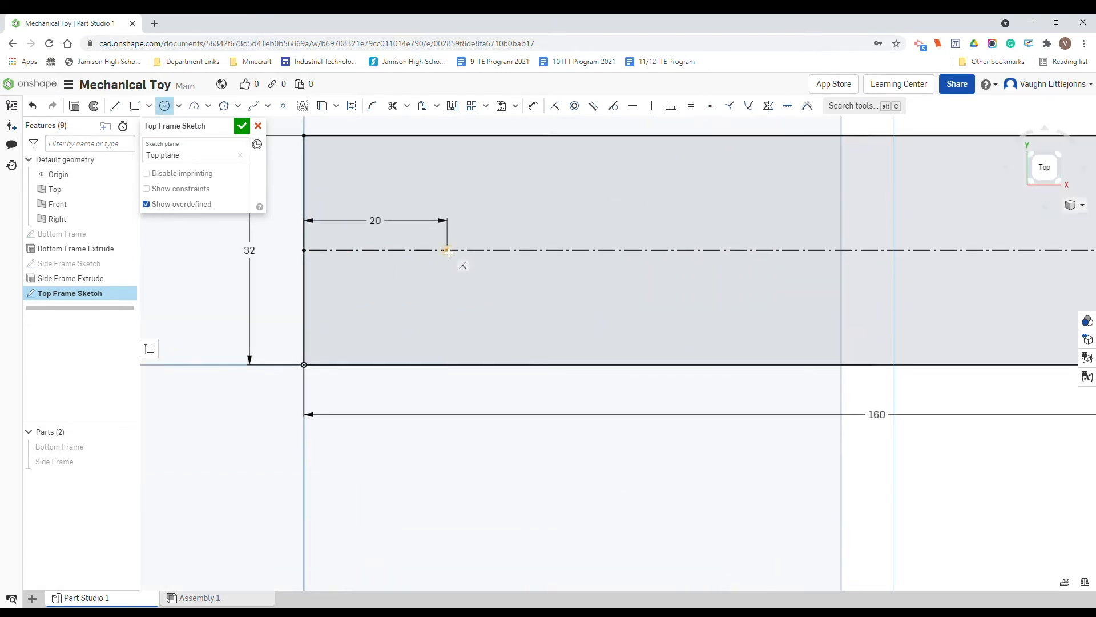
click(447, 250)
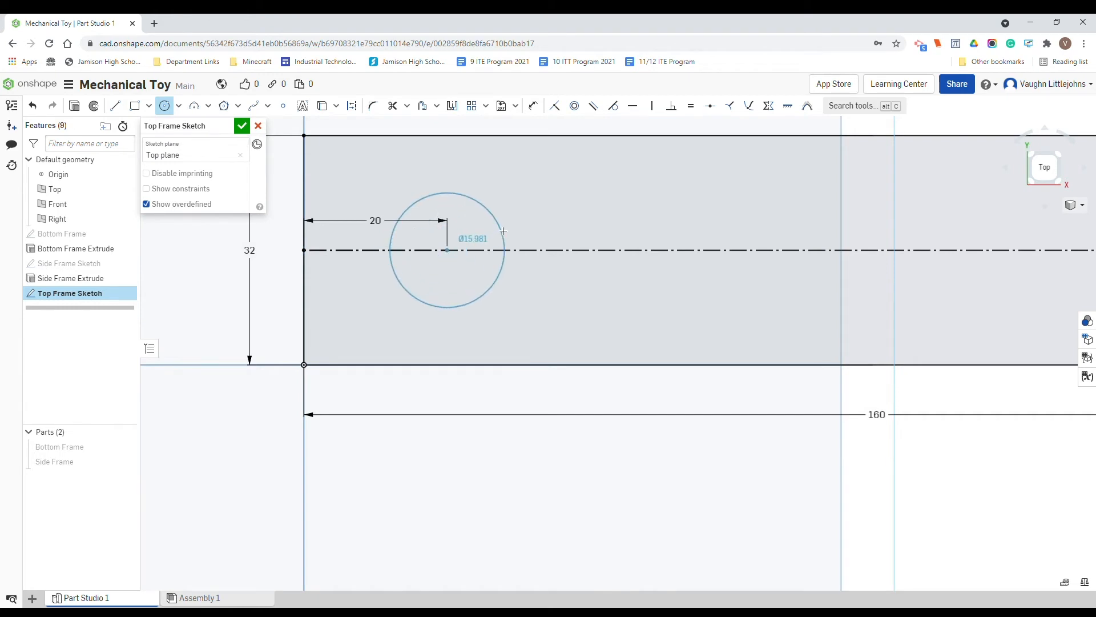
click(496, 226)
text(6.5)
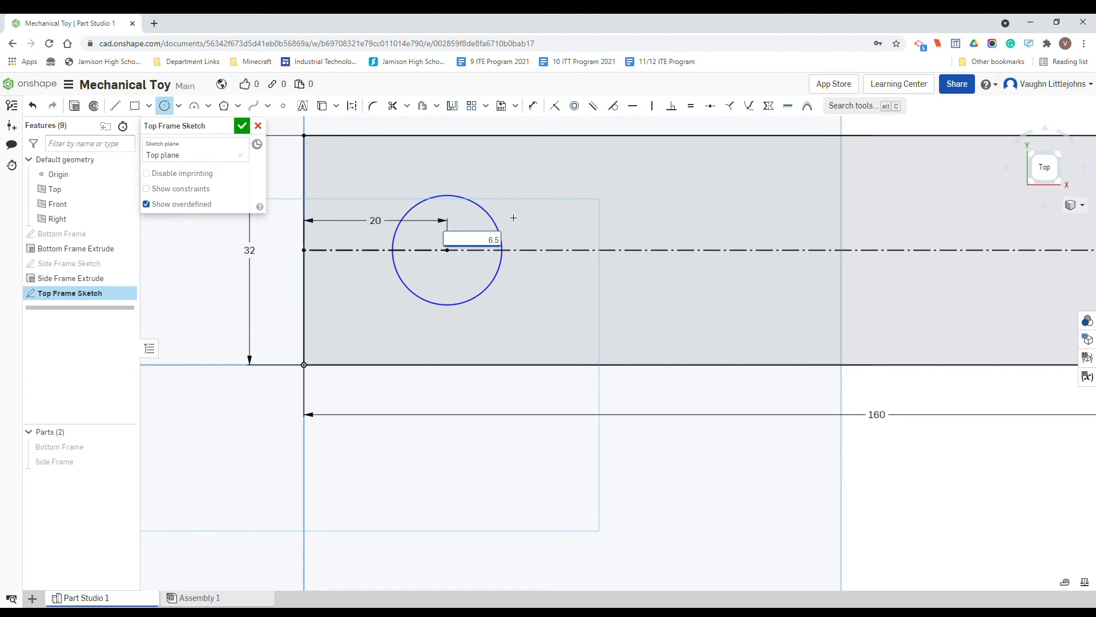
key(Return)
Step: Create a linear pattern of the 6.5 mm circle along the horizontal centre line with 20 mm spacing
scroll(502, 220, down, 2)
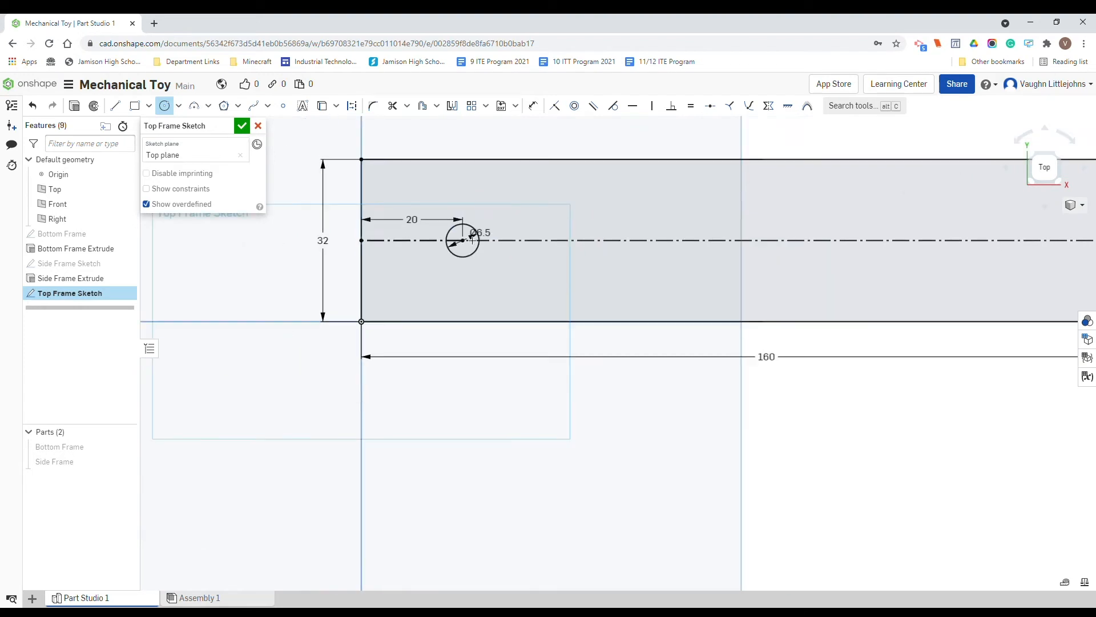
middle_drag(634, 226, 539, 266)
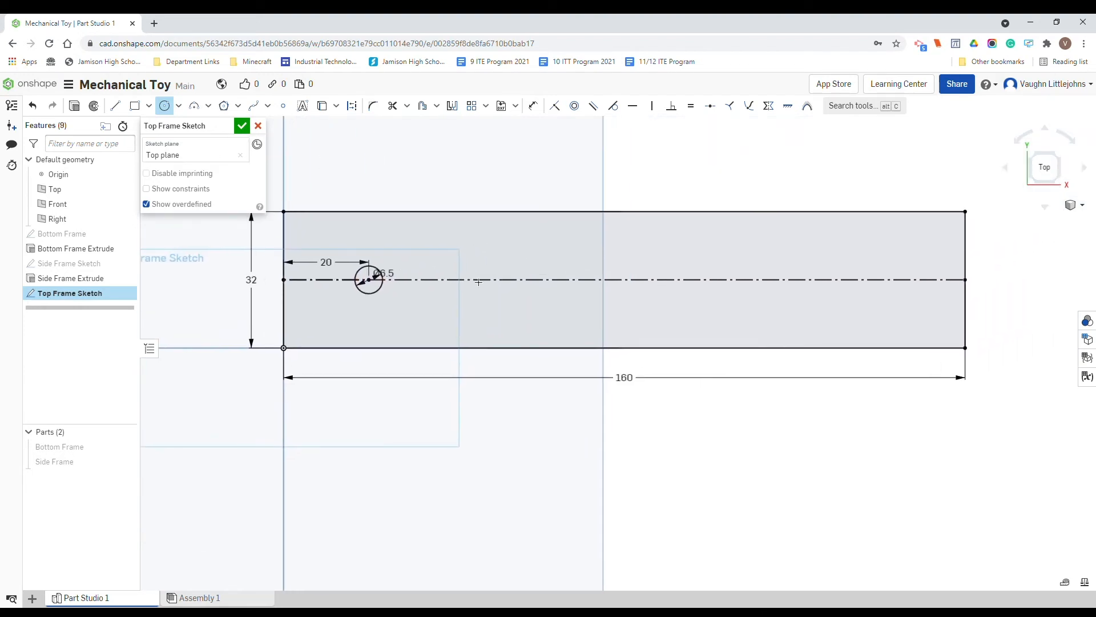
click(472, 107)
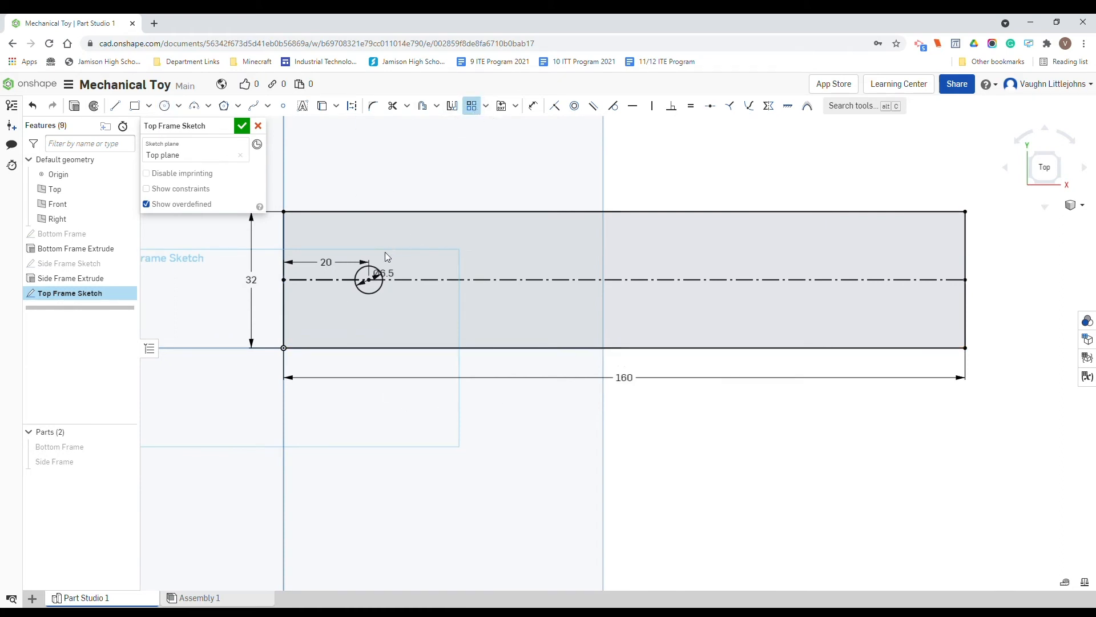
click(370, 267)
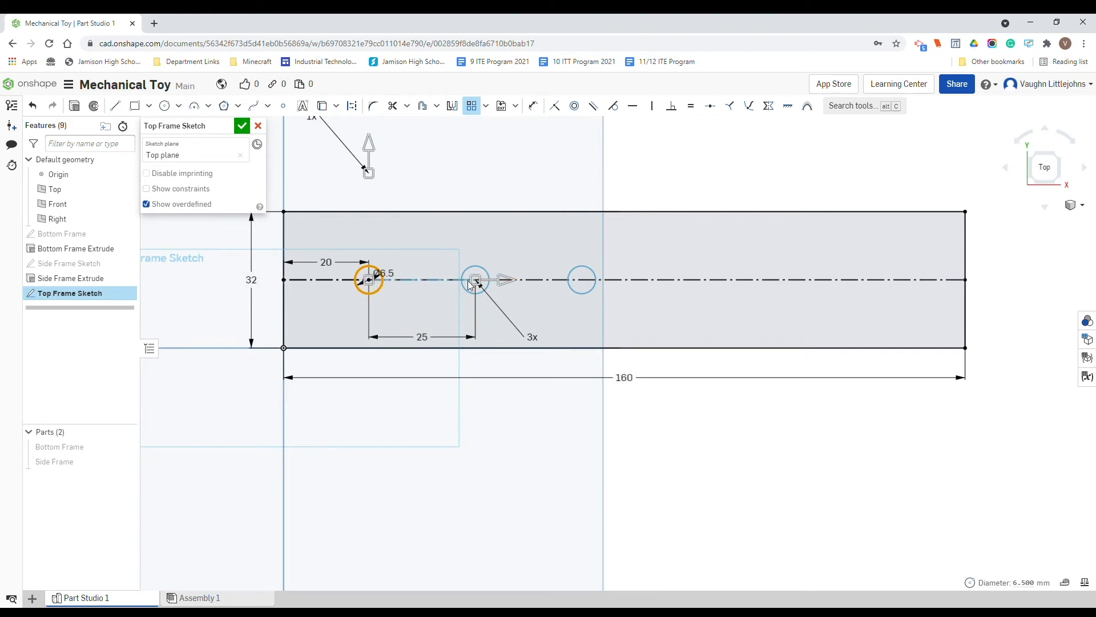
double_click(426, 342)
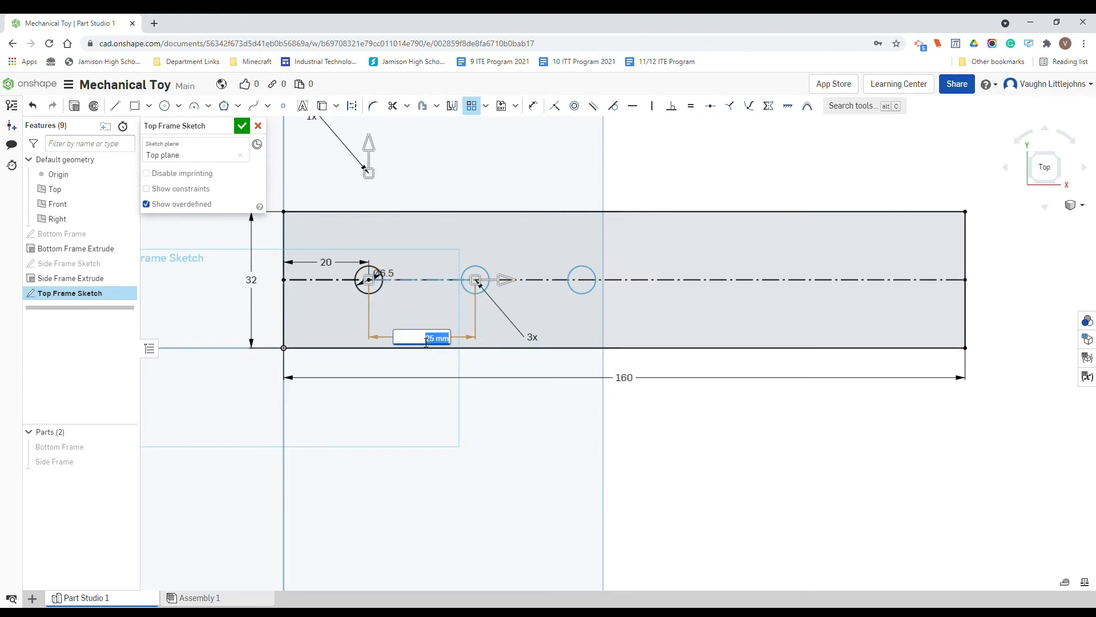
text(20)
key(Return)
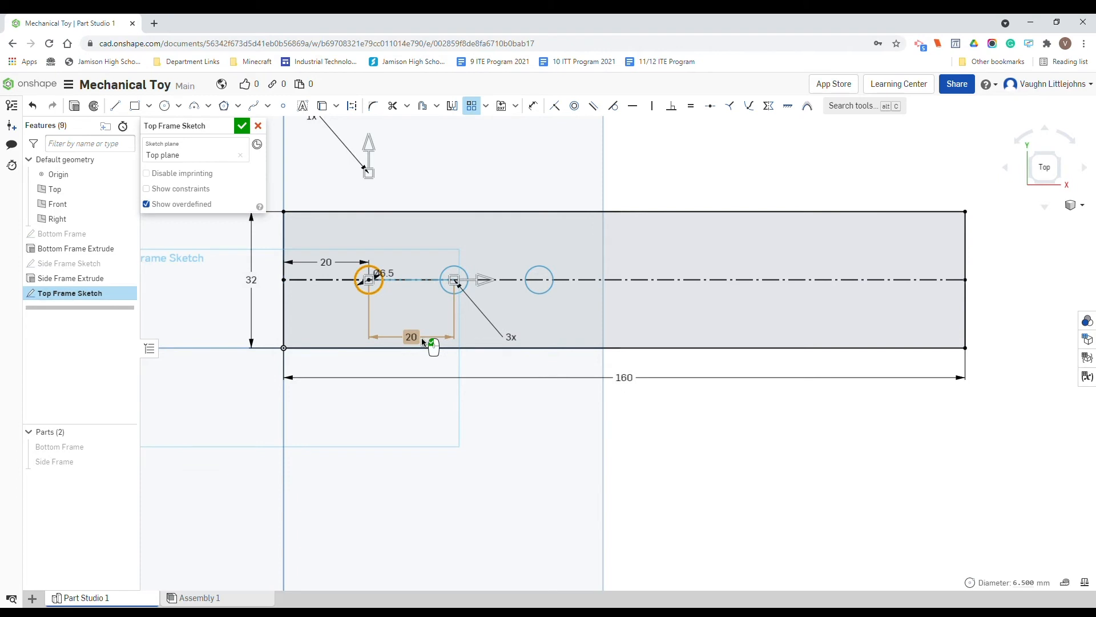
Step: Set the linear pattern's instance count to 7 and finish the Top Frame Sketch
double_click(512, 336)
text(7)
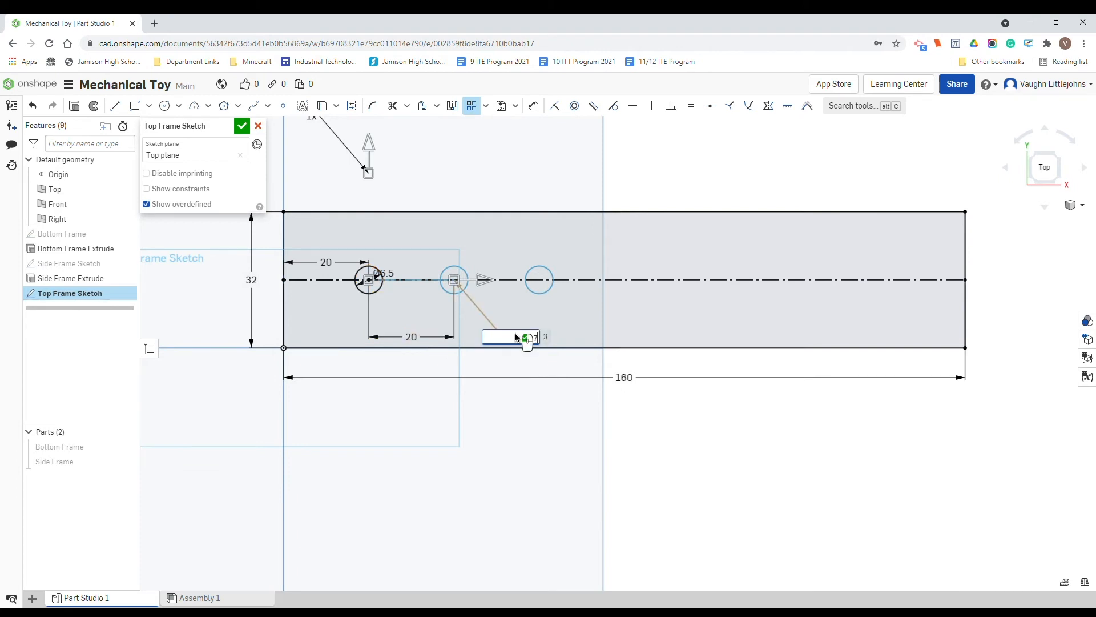
key(Return)
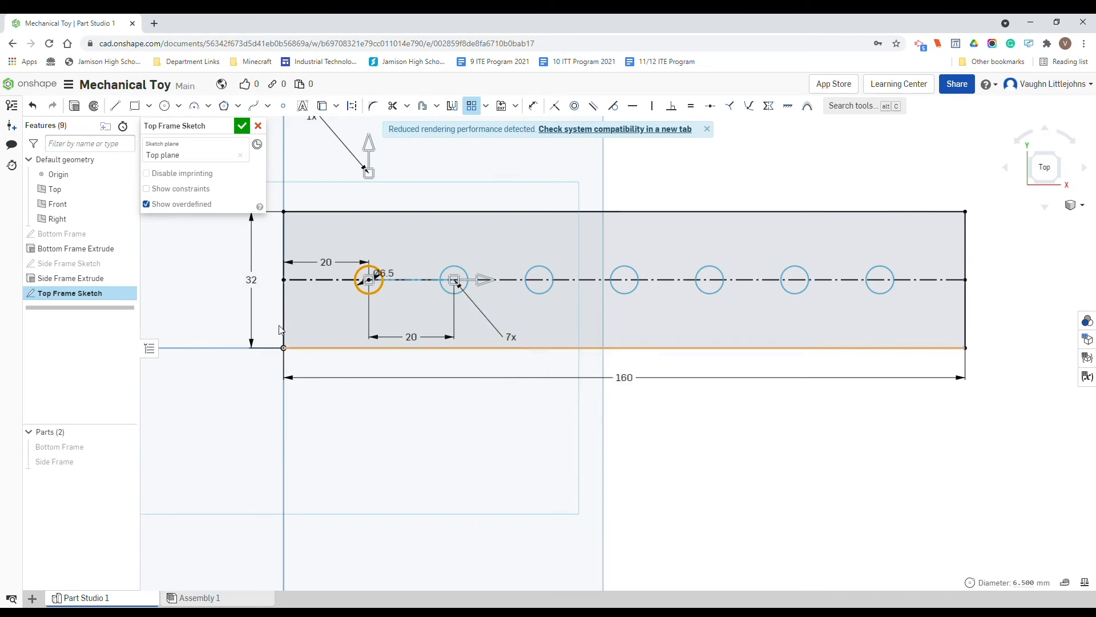
click(242, 126)
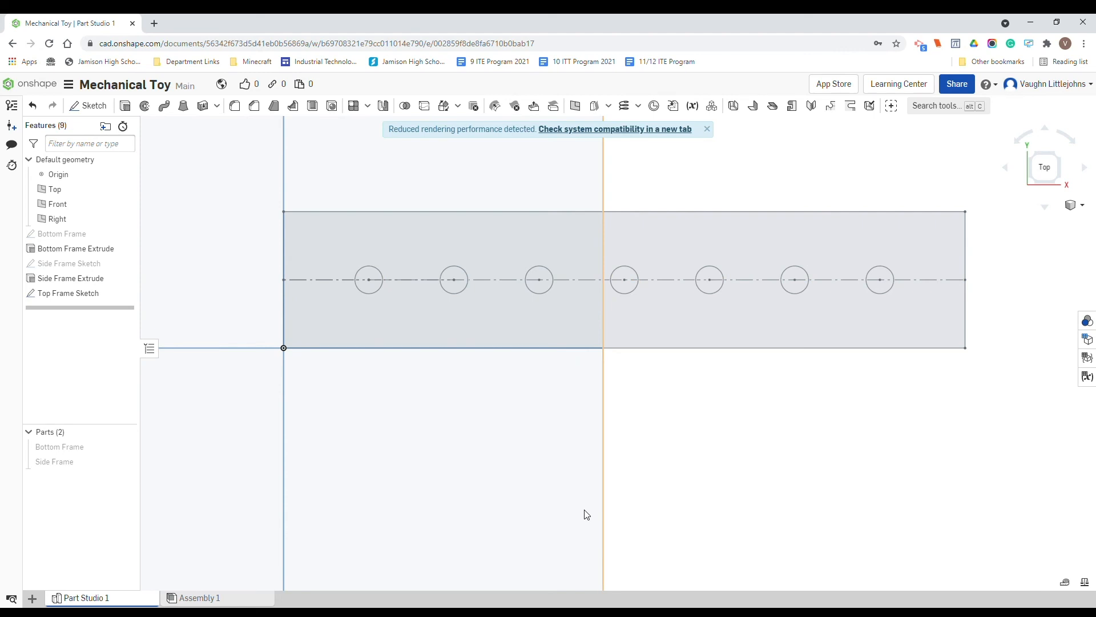
Step: Reopen the Top Frame Sketch and extrude its profile as a new solid with a blind depth of 19 mm
right_drag(584, 510, 582, 502)
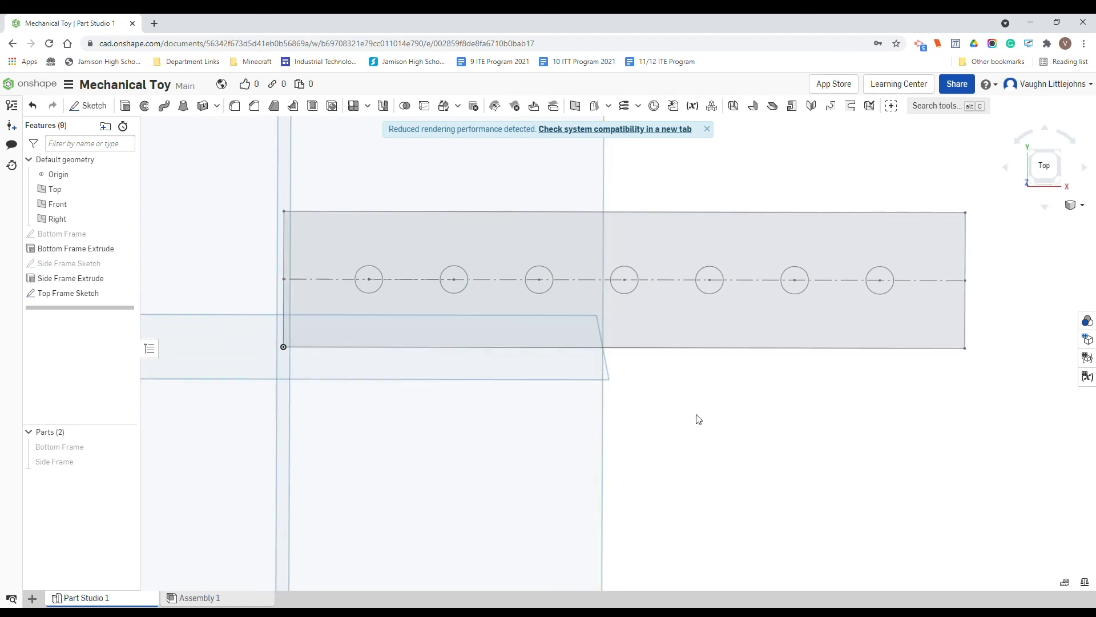
double_click(64, 295)
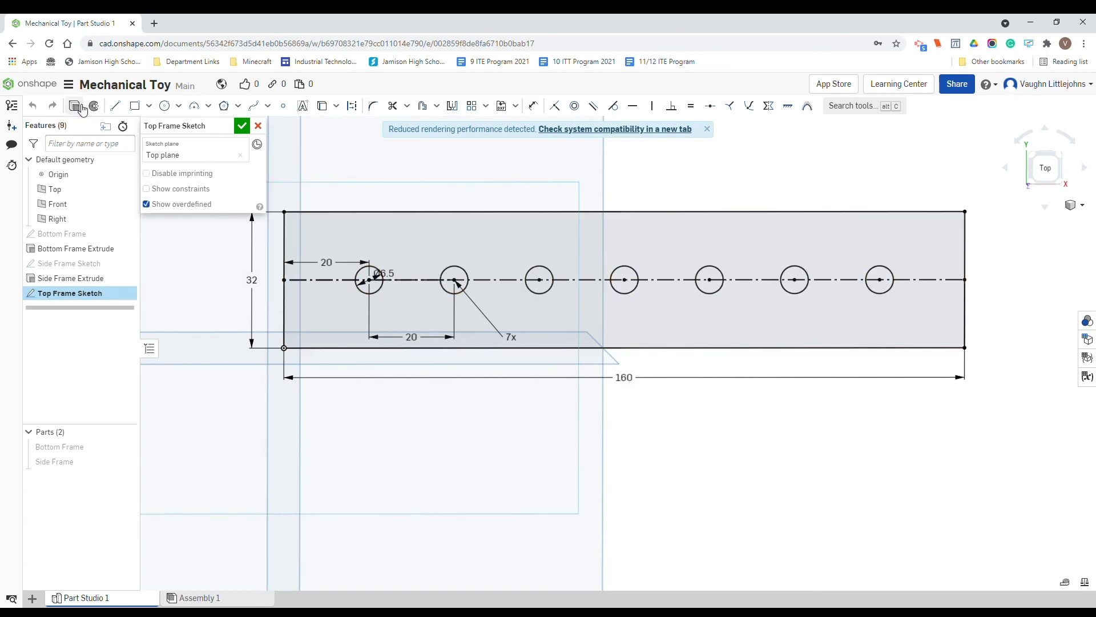
key(shift+e)
right_drag(742, 434, 702, 366)
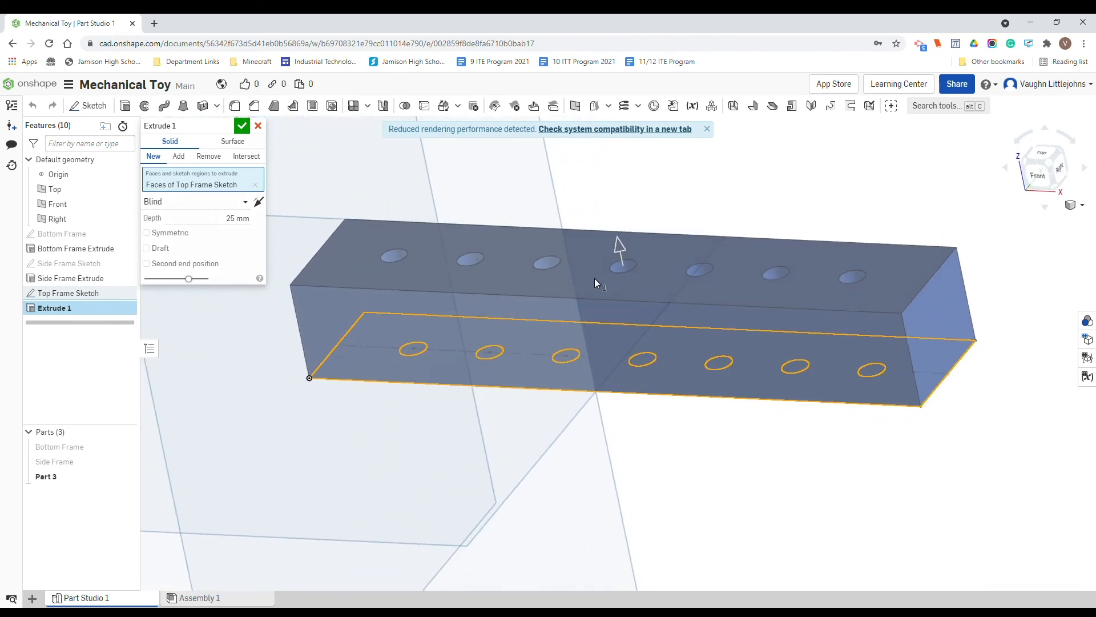
click(241, 225)
text(19)
key(Return)
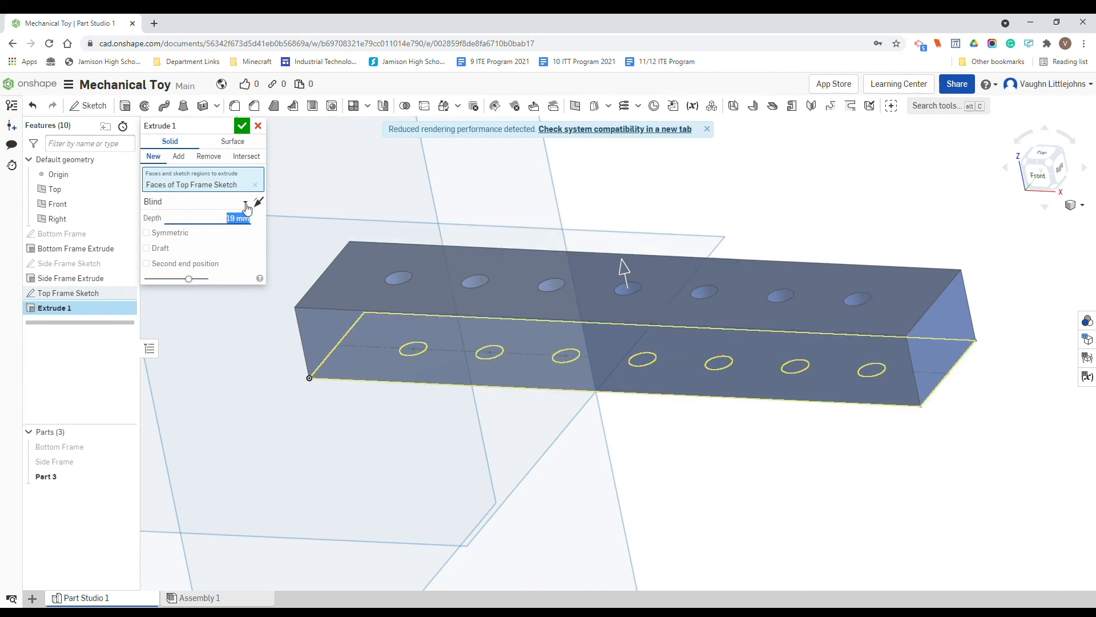
Step: Name the extrusion feature "Top Frame Extrude" and accept it
click(229, 130)
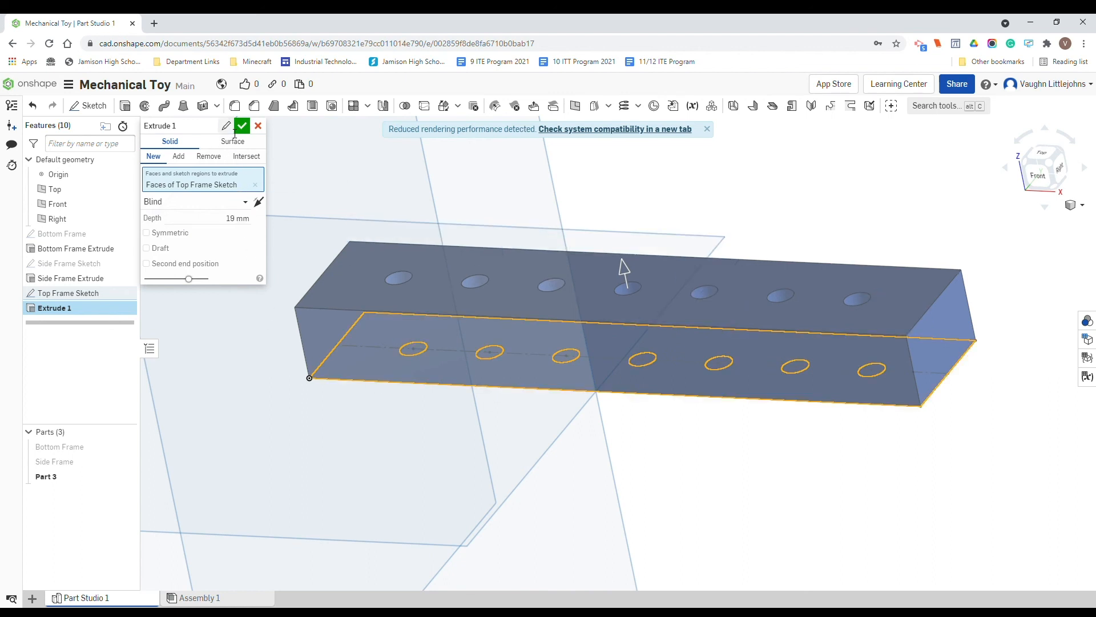
text(T)
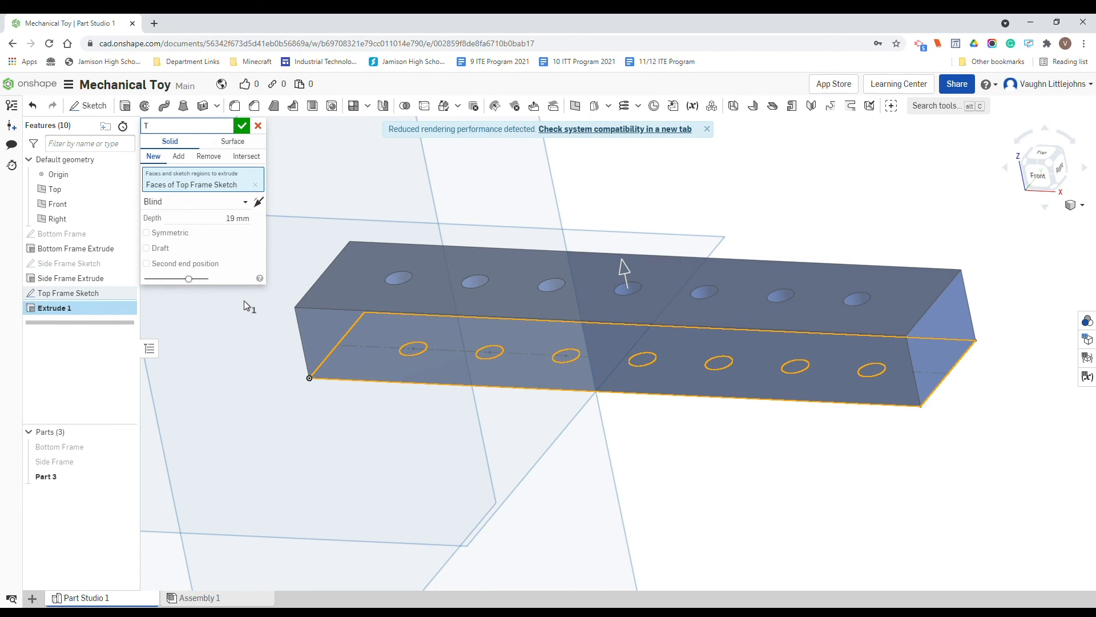
text(op Frame Extrude)
click(243, 126)
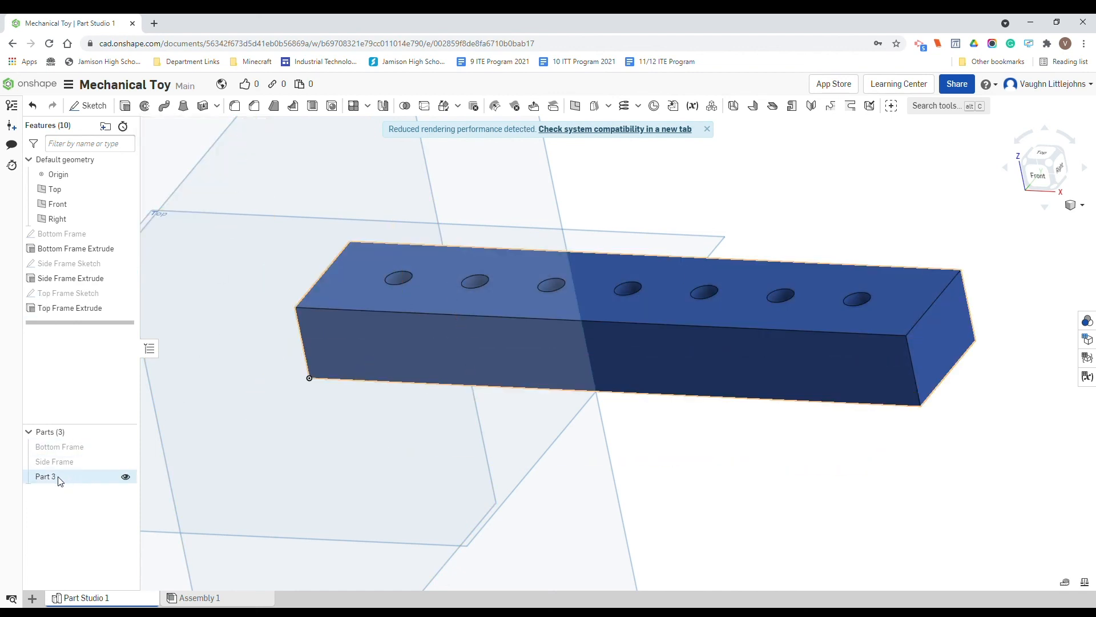
Step: Rename the newly extruded part as "Top Frame" in the parts list
right_click(93, 483)
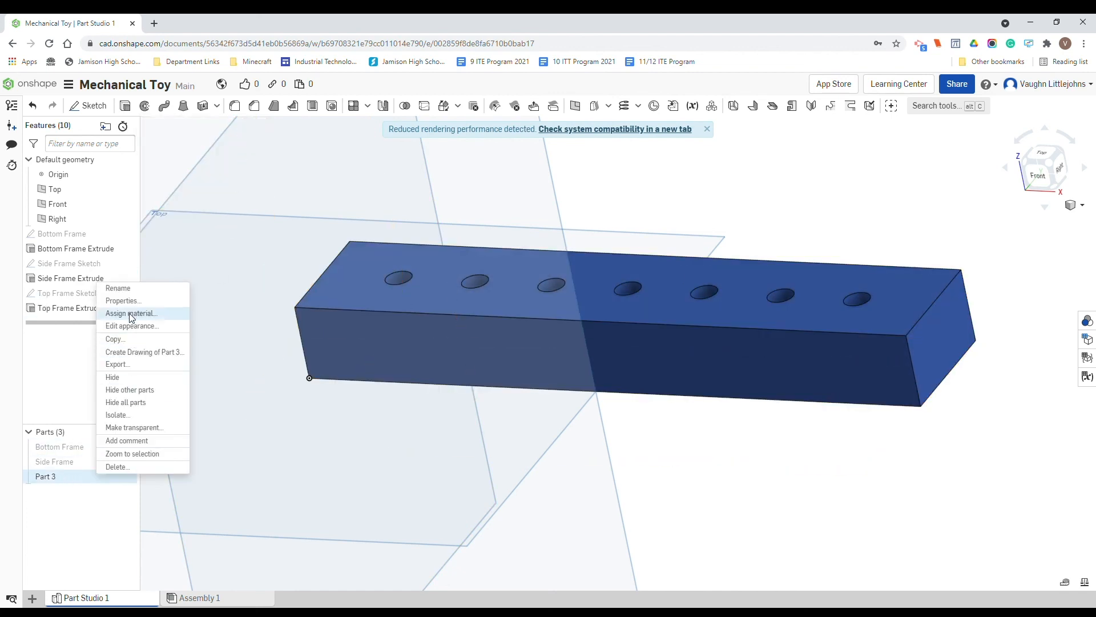
click(119, 288)
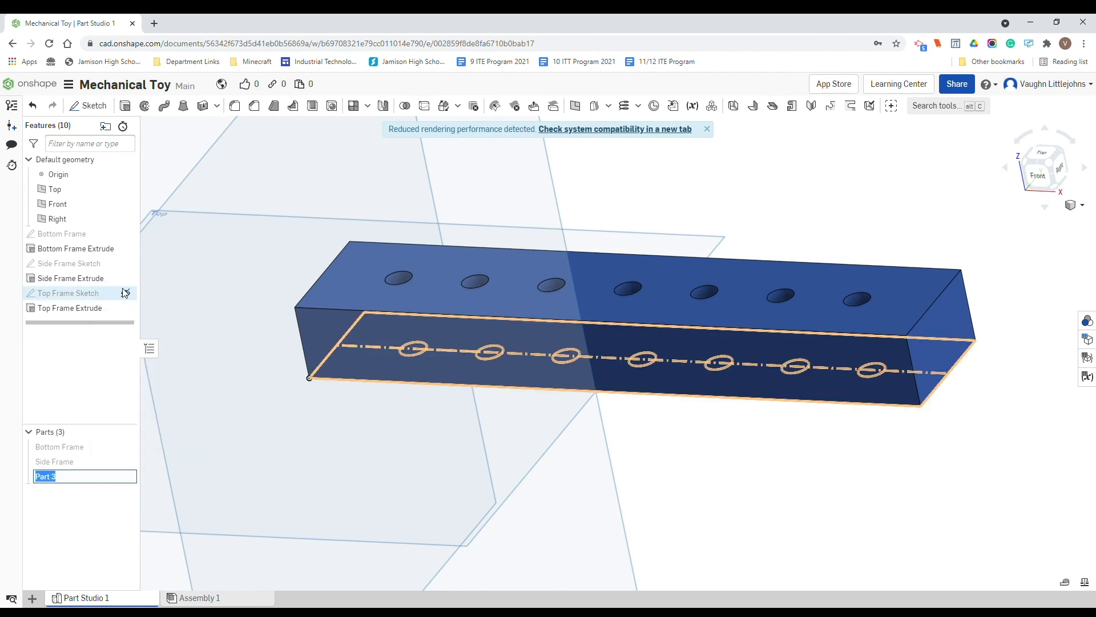
text(T)
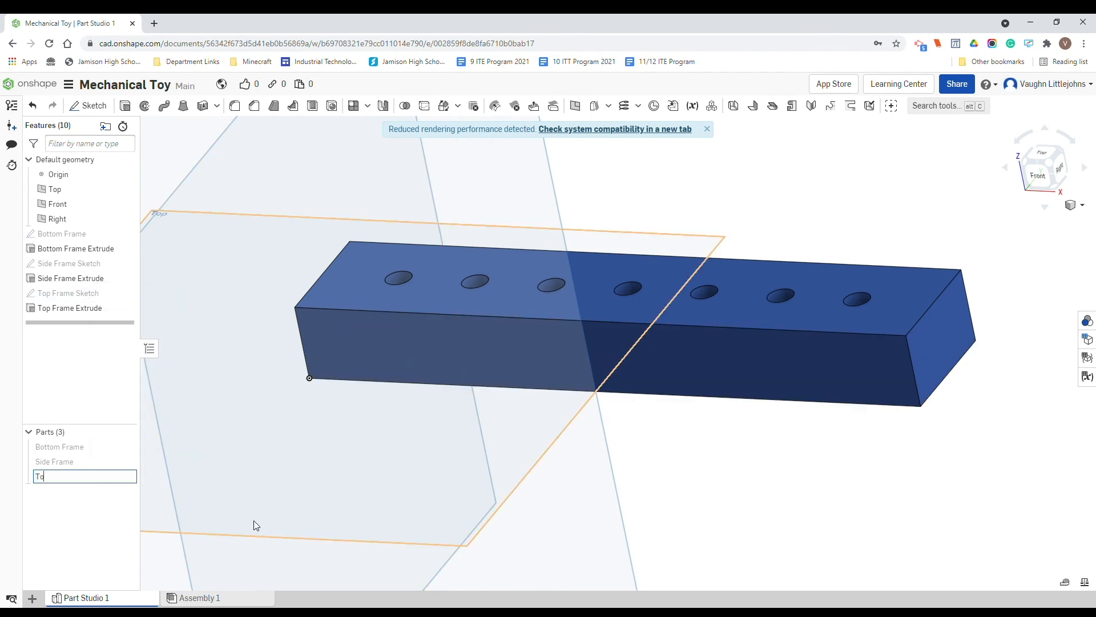
text(op Frame)
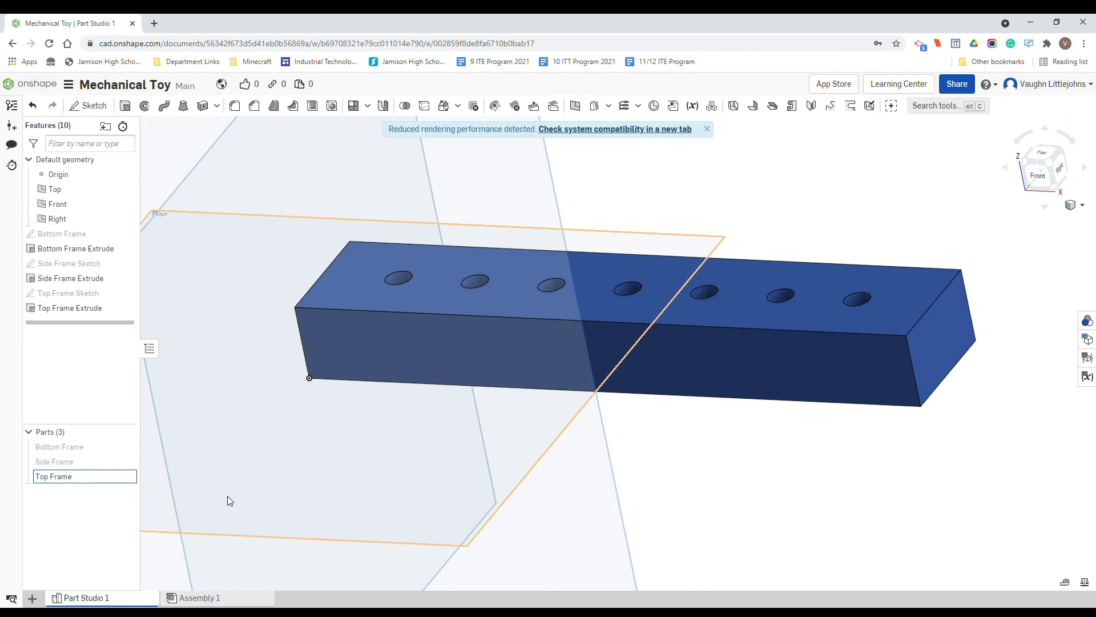